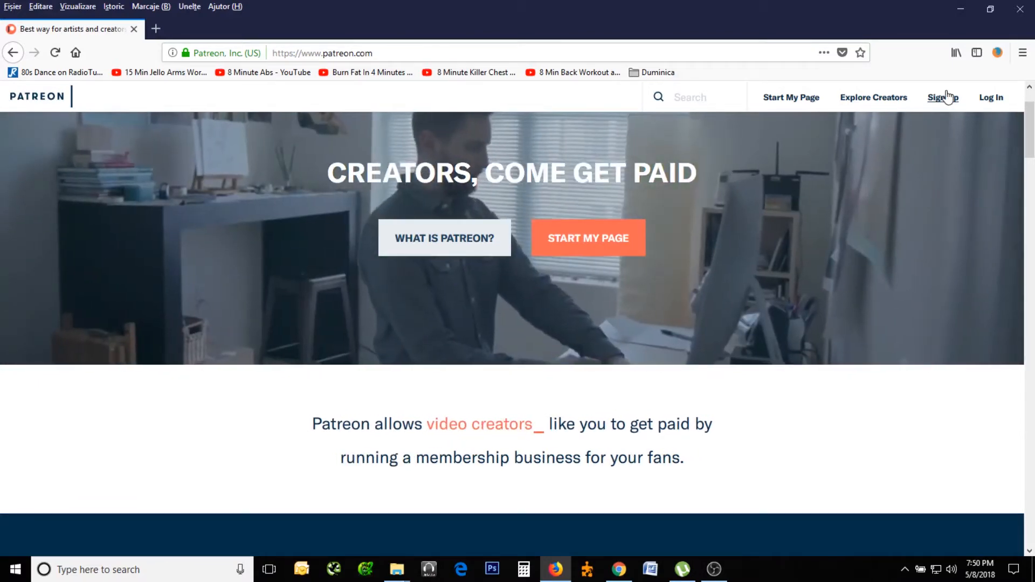
Step: View the Patreon sign-up form, and open the settings of the signed-in creator account in Chrome
left_click(940, 97)
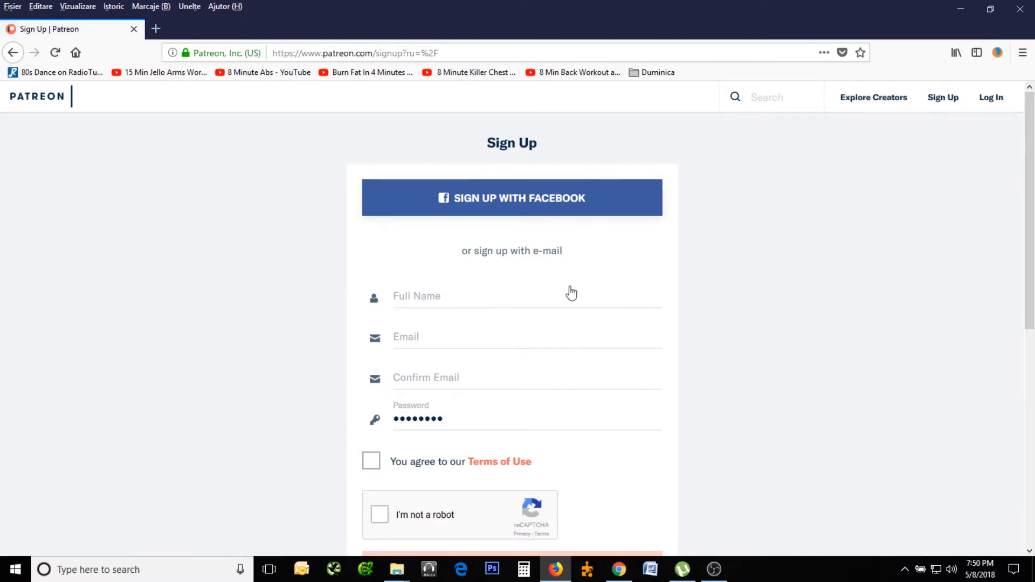
left_click(619, 570)
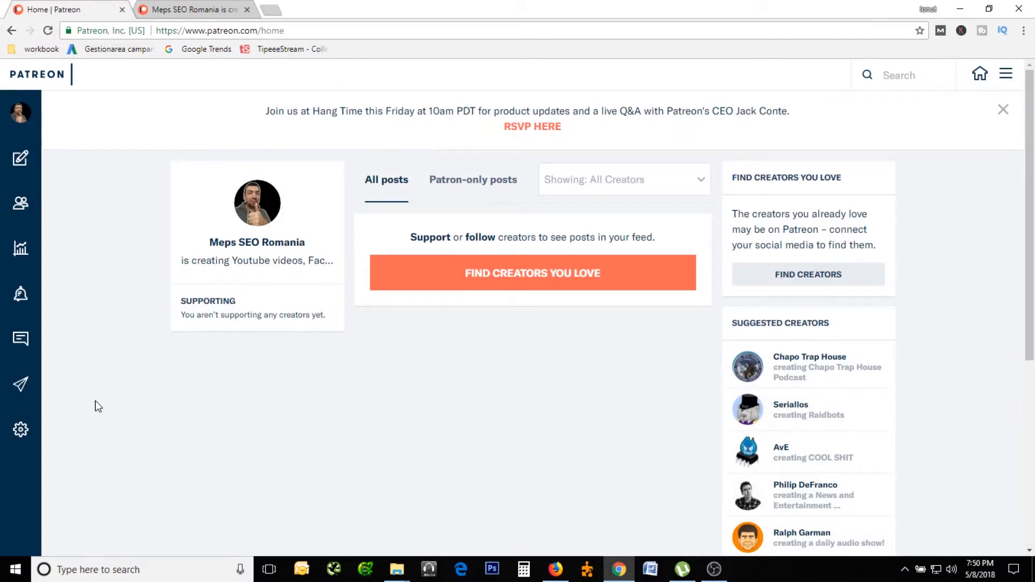
mouse_move(25, 435)
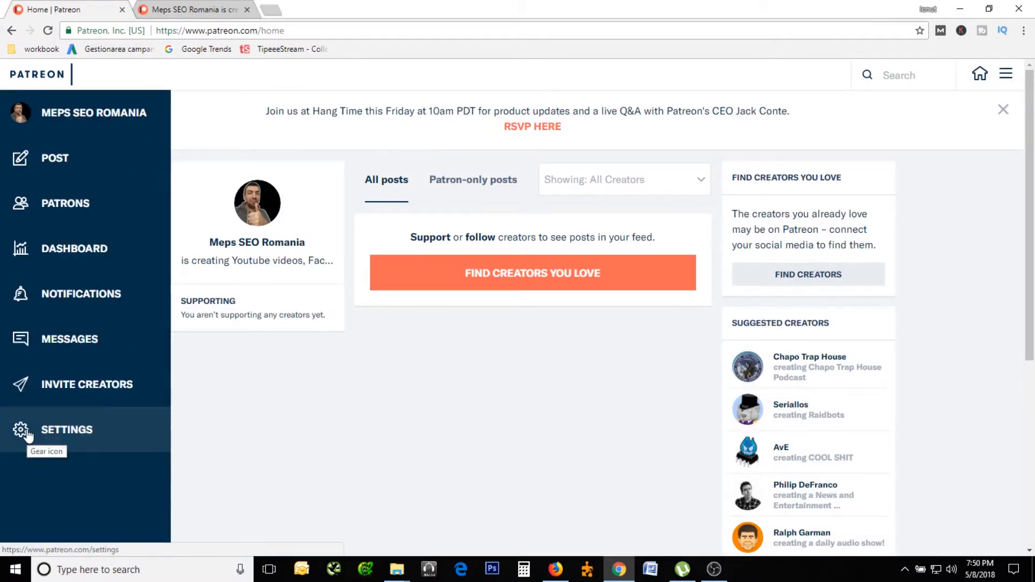
left_click(27, 434)
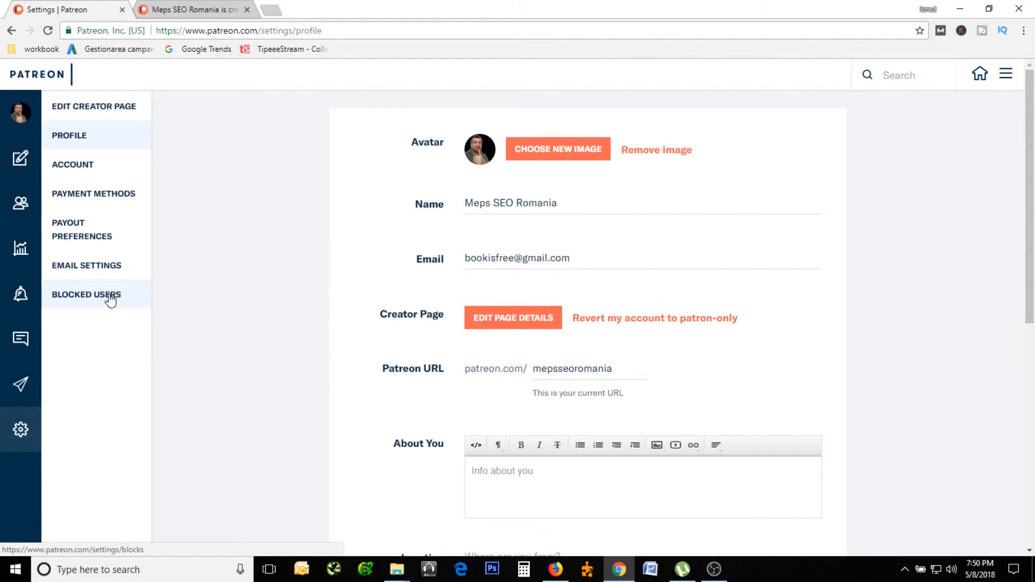
Step: Examine the account's email settings, payout preferences with payment method and tax information, and password and connection options
left_click(87, 270)
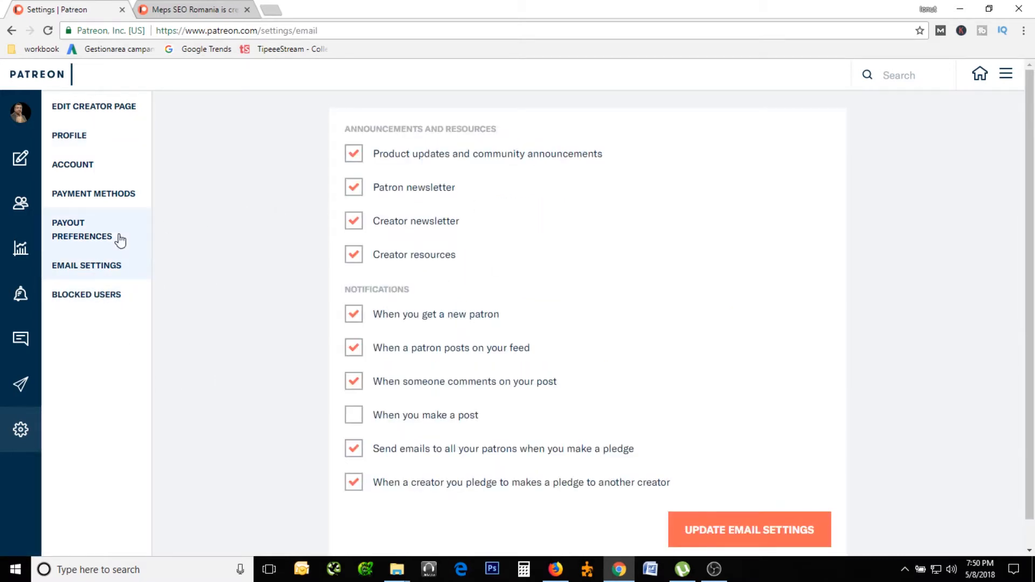
left_click(86, 238)
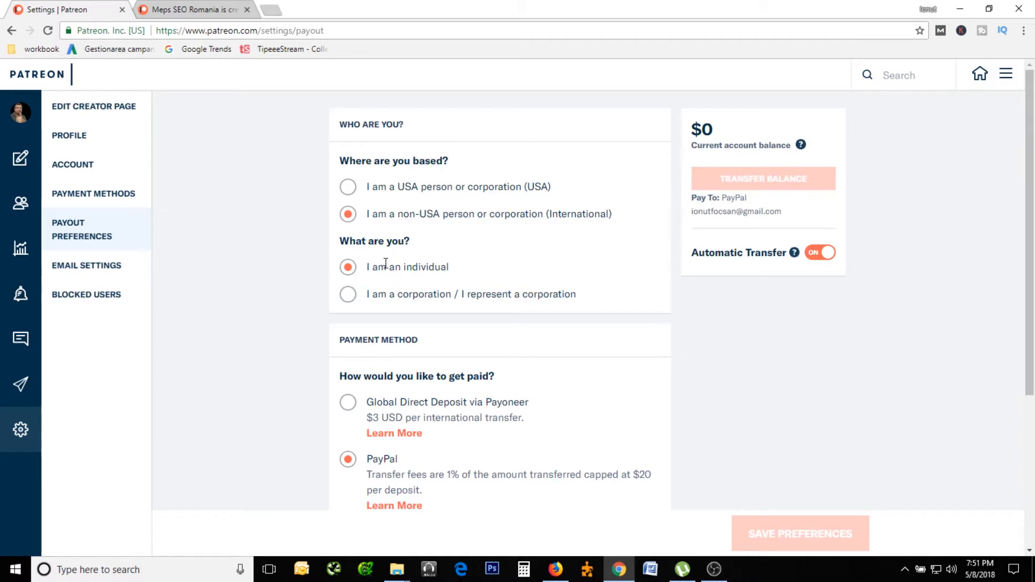
scroll(177, 363, "down", 2)
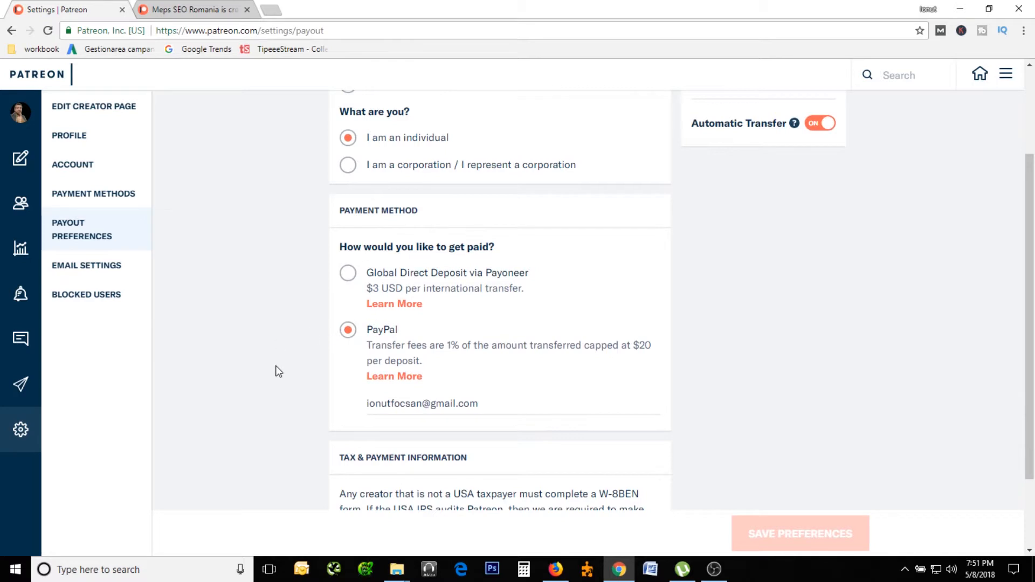
scroll(279, 371, "down", 2)
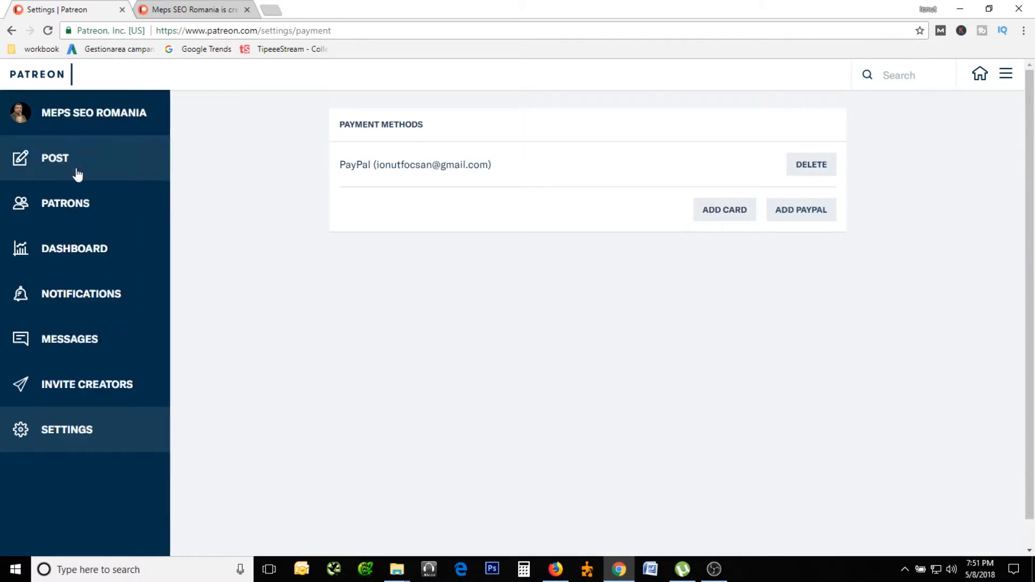
left_click(74, 163)
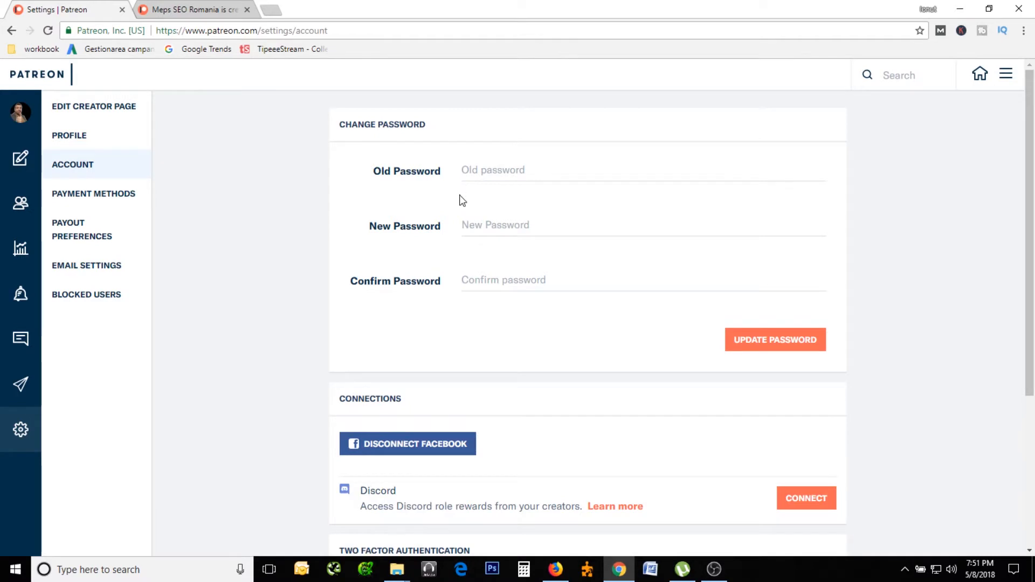
Step: Examine the profile settings, including name, Patreon URL, About You text, location, social links and pledge privacy
left_click(72, 139)
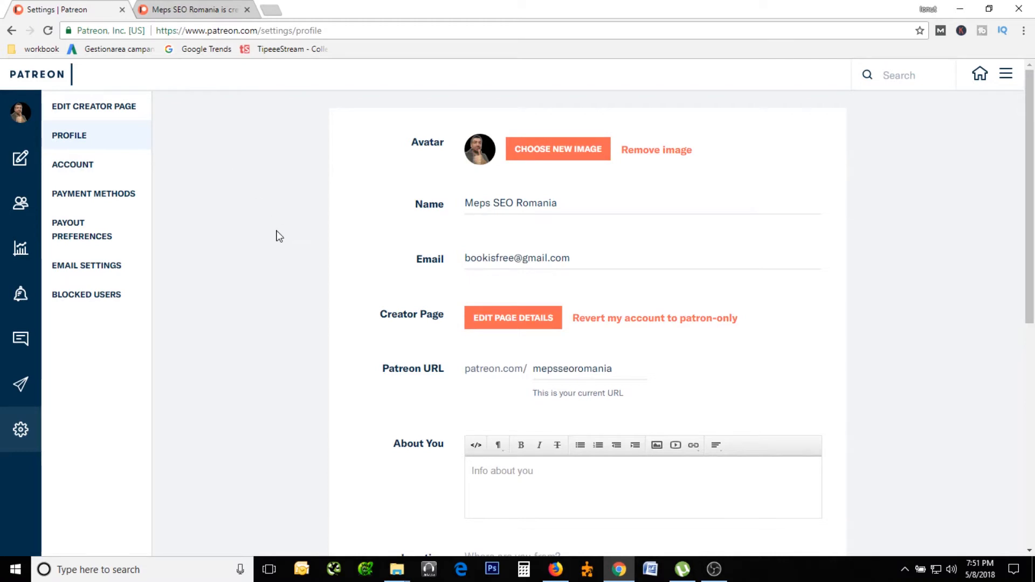
left_click(572, 207)
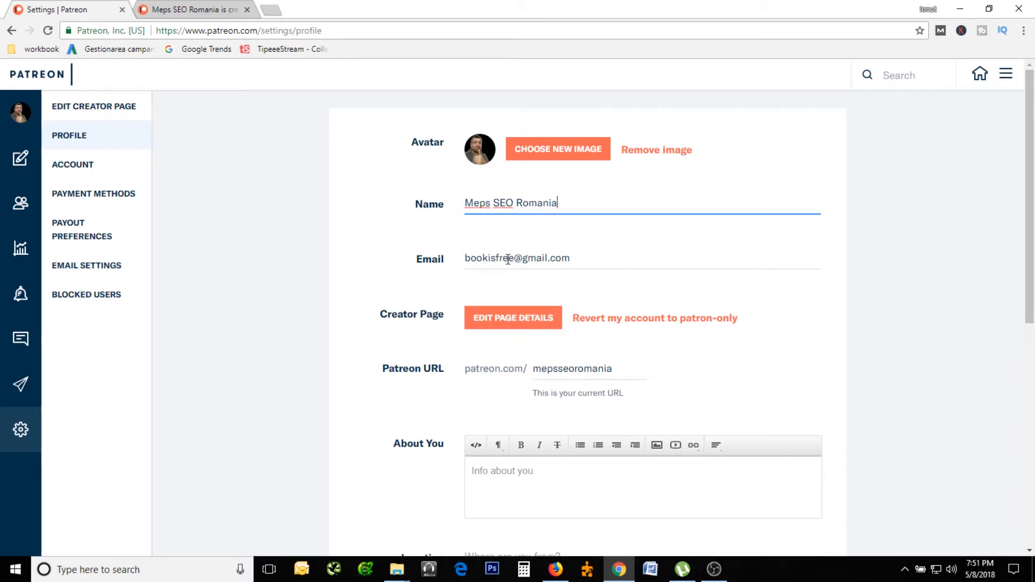
scroll(400, 260, "down", 5)
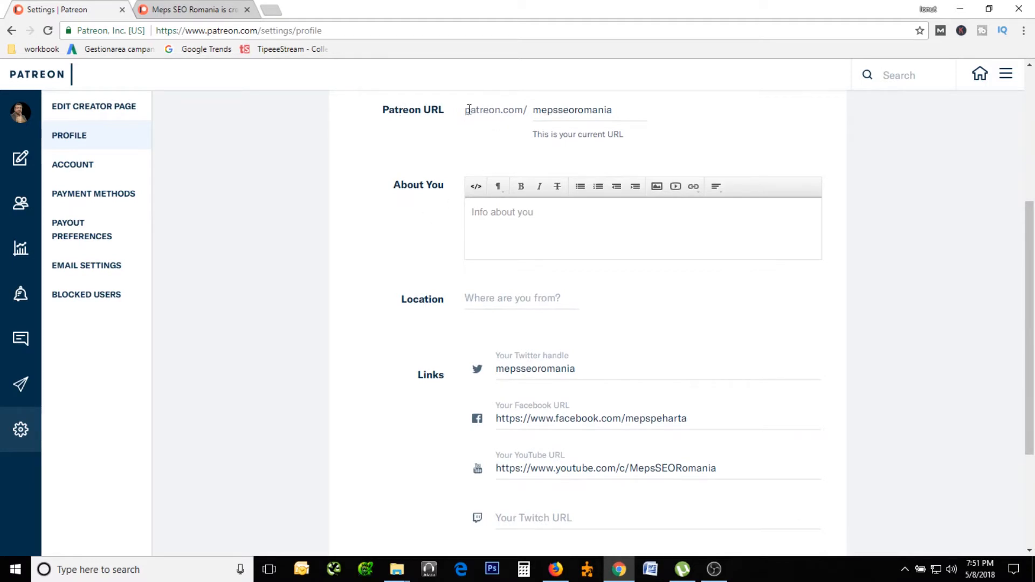
left_click(618, 111)
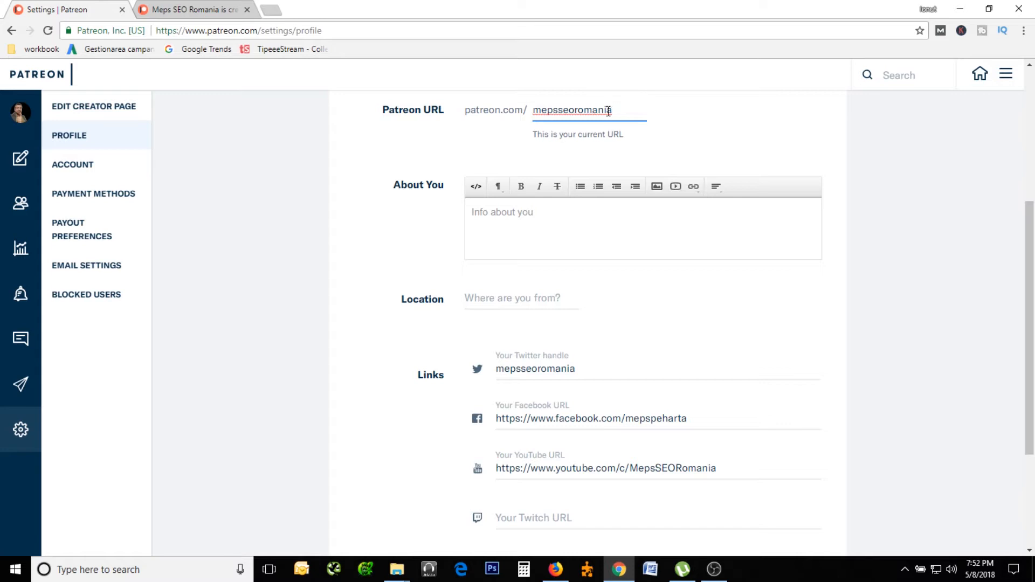
left_click(484, 228)
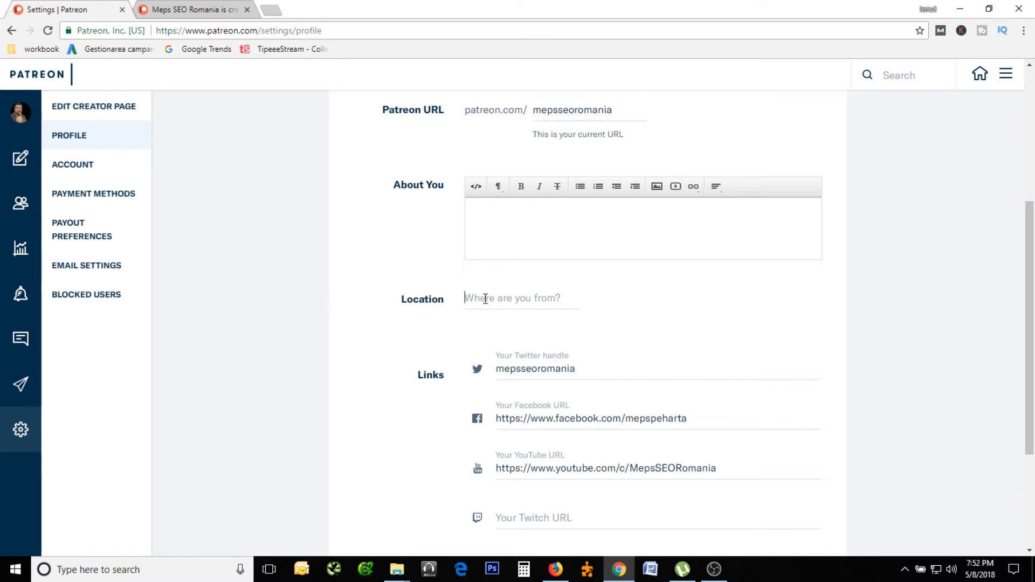
left_click(552, 369)
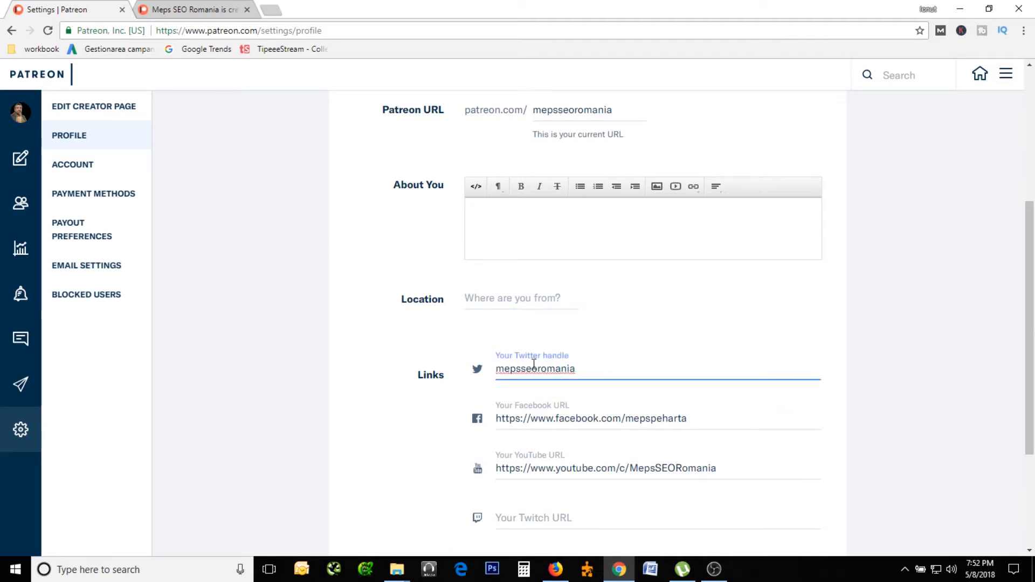
scroll(372, 354, "up", 1)
scroll(492, 419, "down", 4)
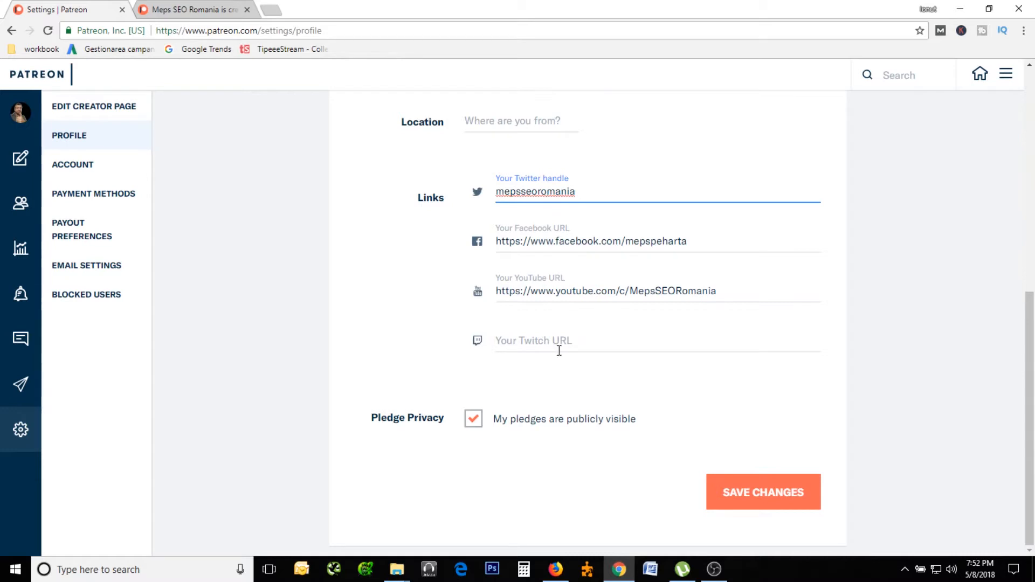
left_click(539, 340)
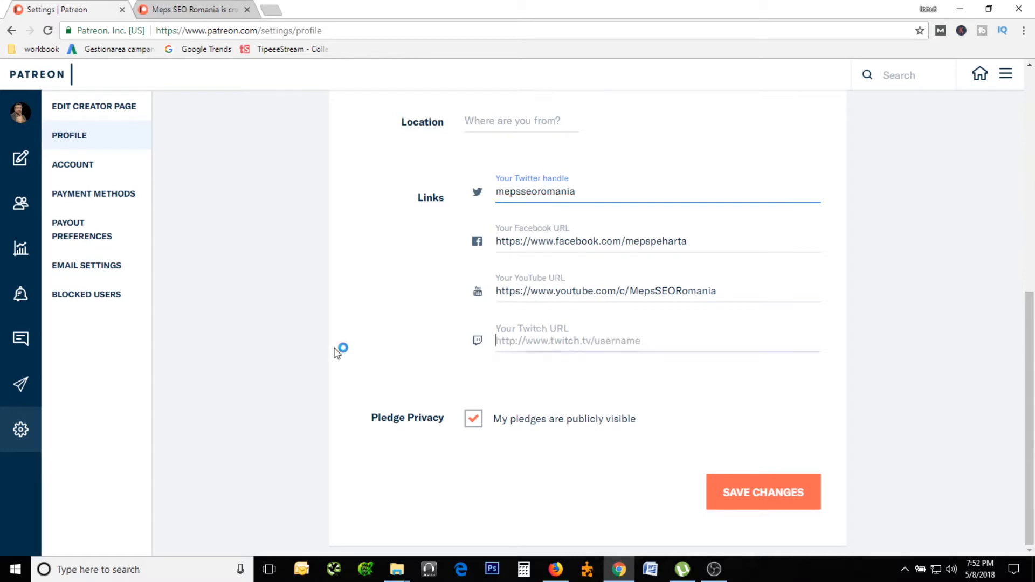
left_click(319, 291)
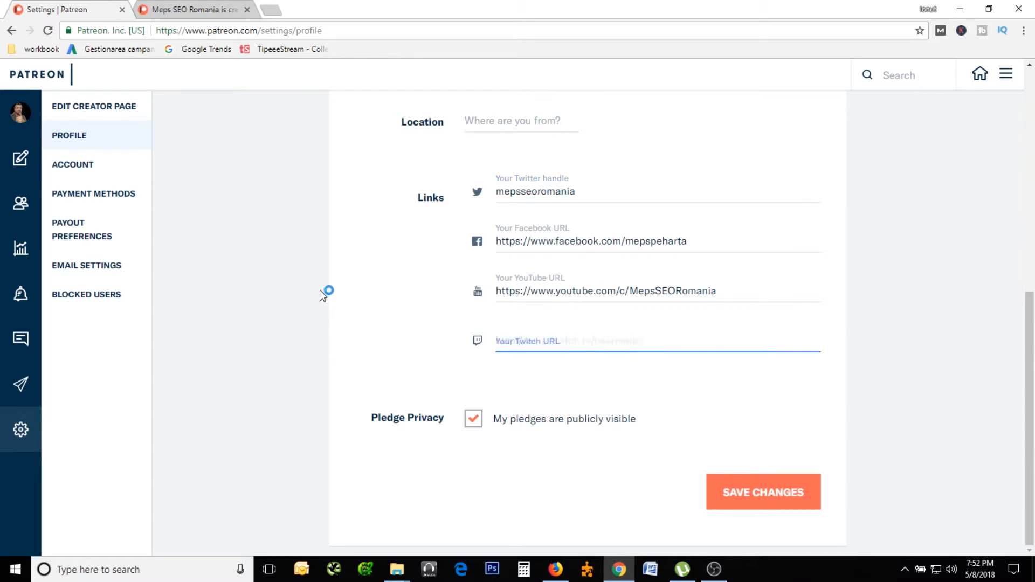
Step: Open the creator page editor and review the name, the description of what is being created and its "is creating" wording
left_click(81, 113)
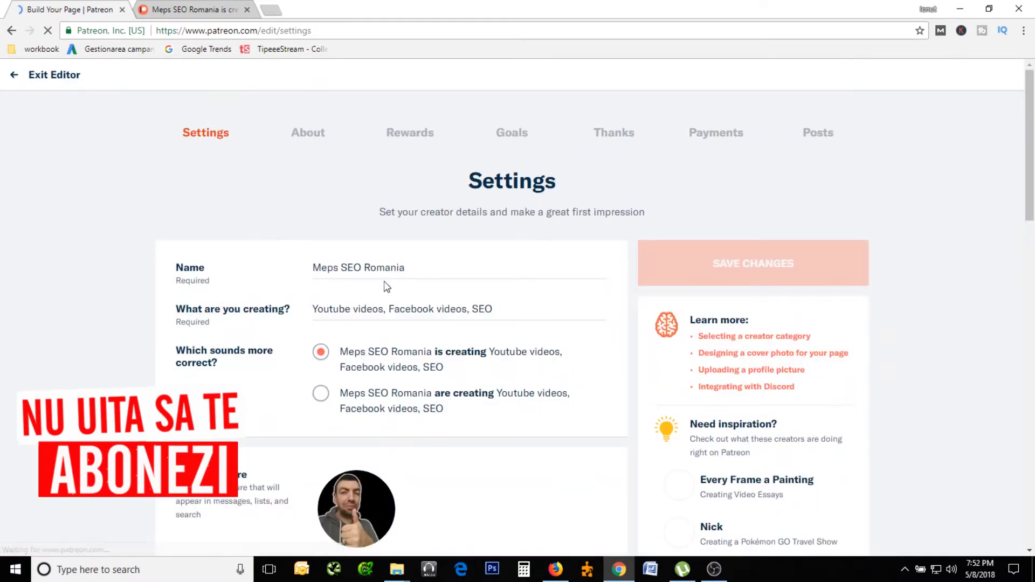
left_click(439, 268)
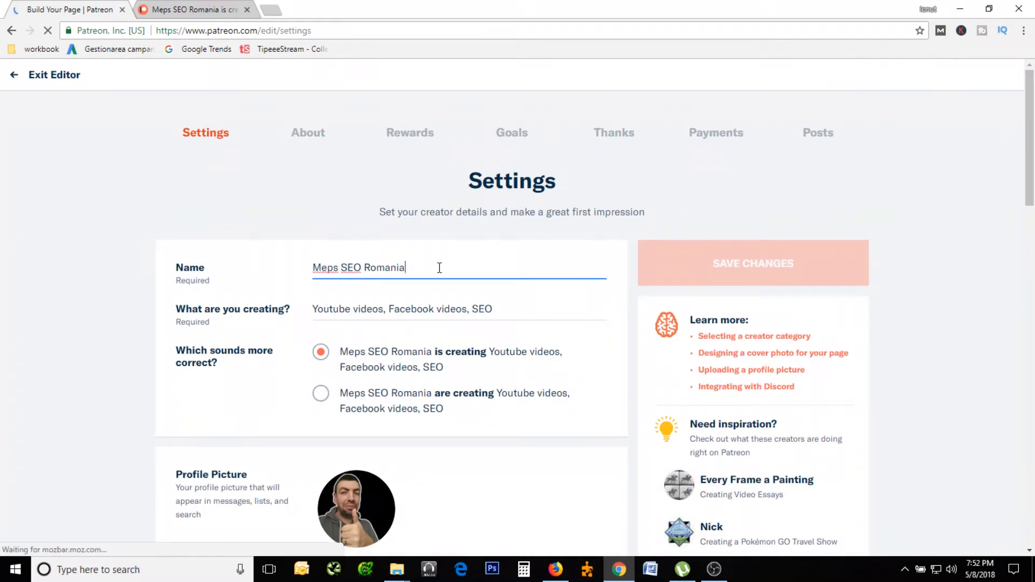
scroll(439, 340, "down", 1)
left_click(376, 242)
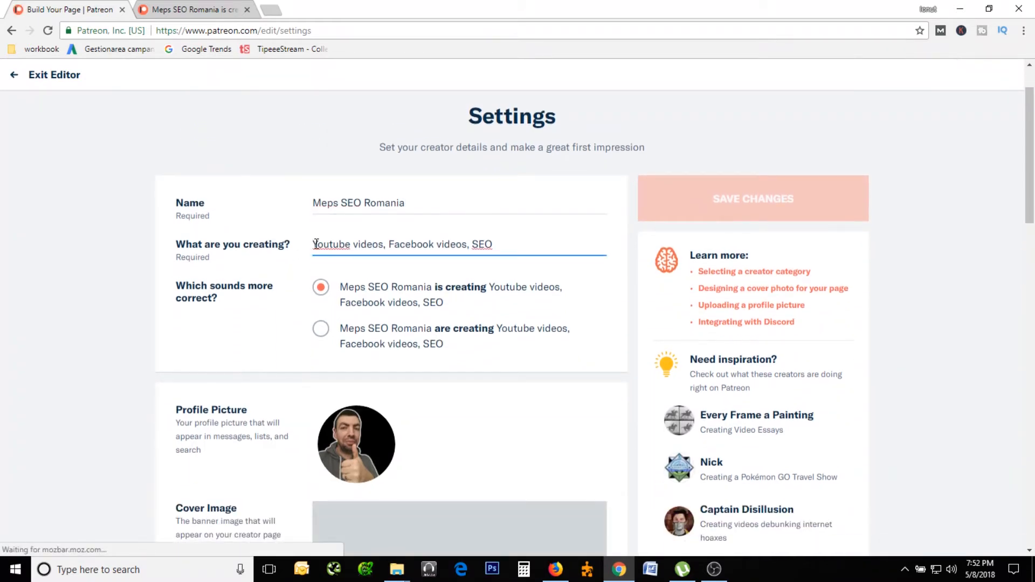
left_click_drag(316, 243, 513, 246)
left_click(513, 246)
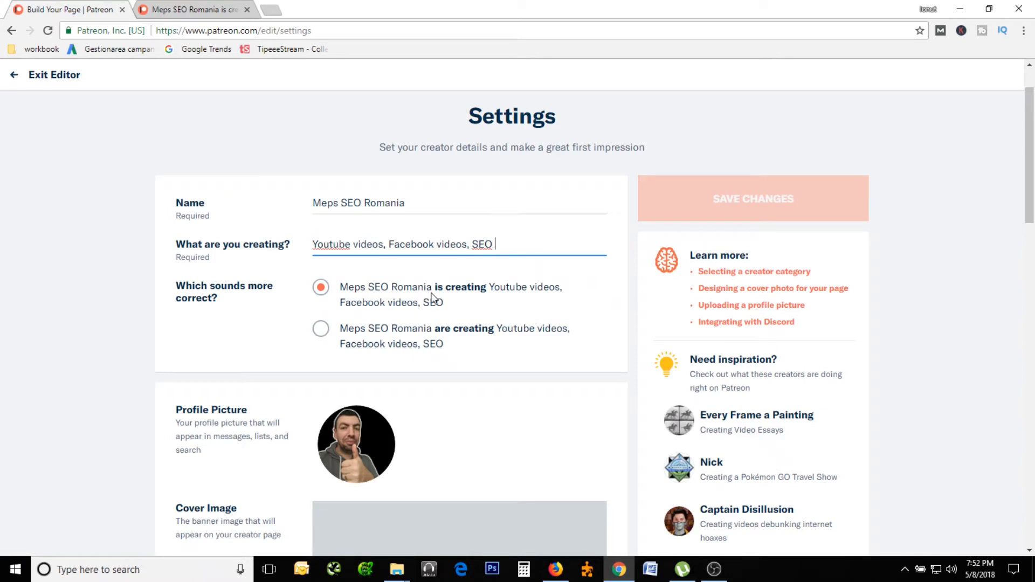
left_click_drag(435, 287, 482, 291)
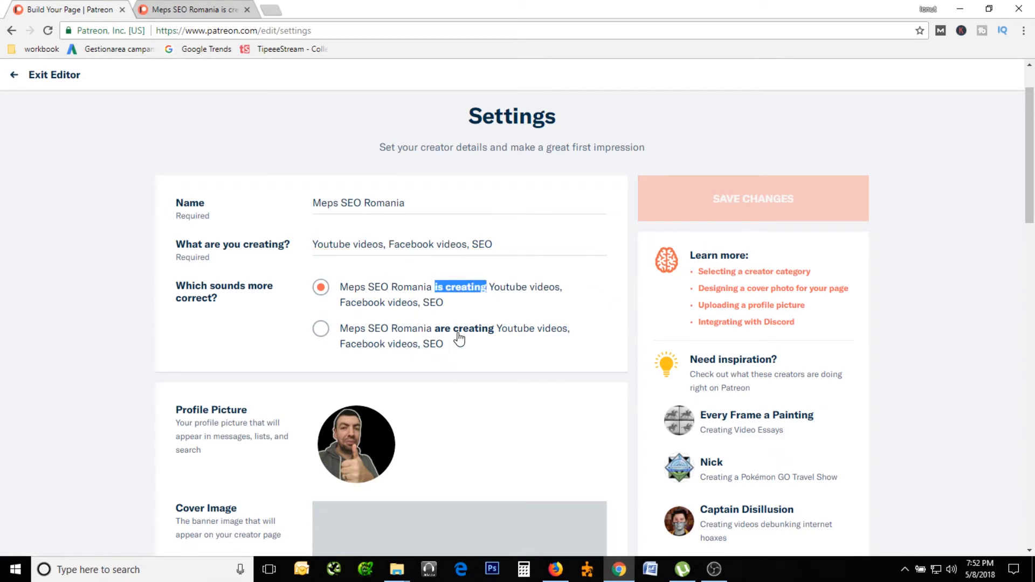
Step: Review the creator page's profile picture, cover image and social account links
scroll(216, 351, "down", 3)
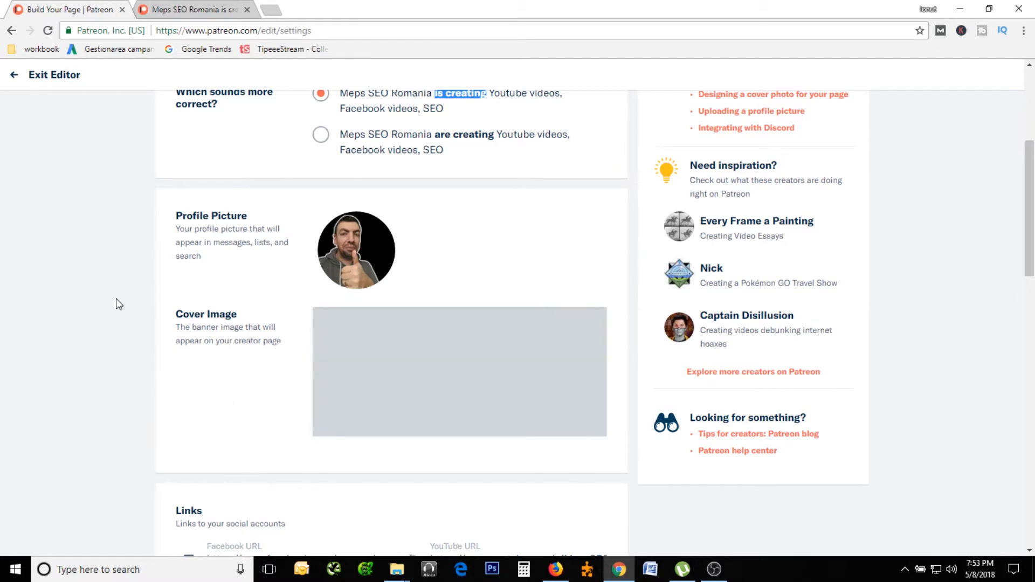
scroll(67, 282, "down", 2)
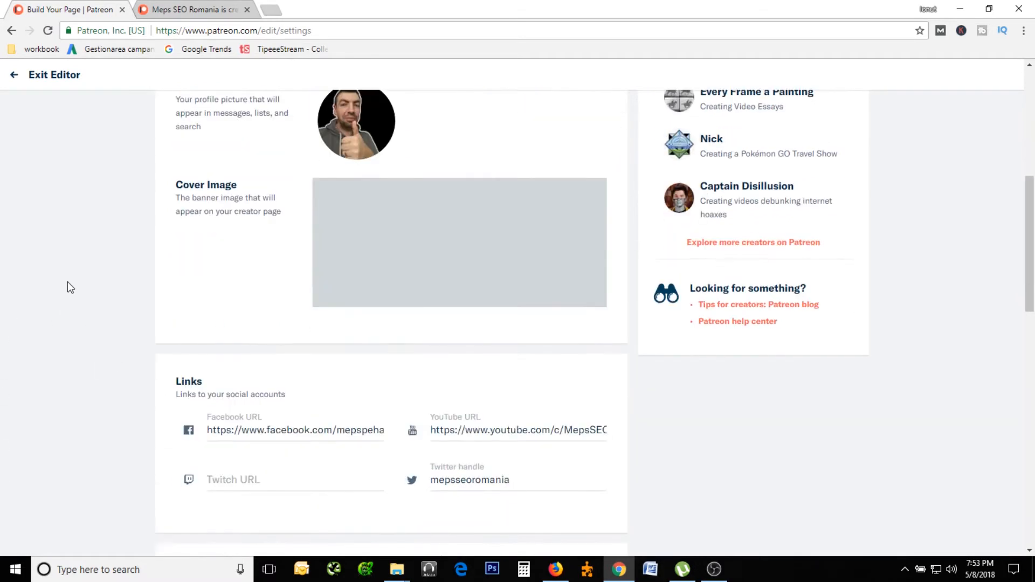
scroll(67, 281, "down", 2)
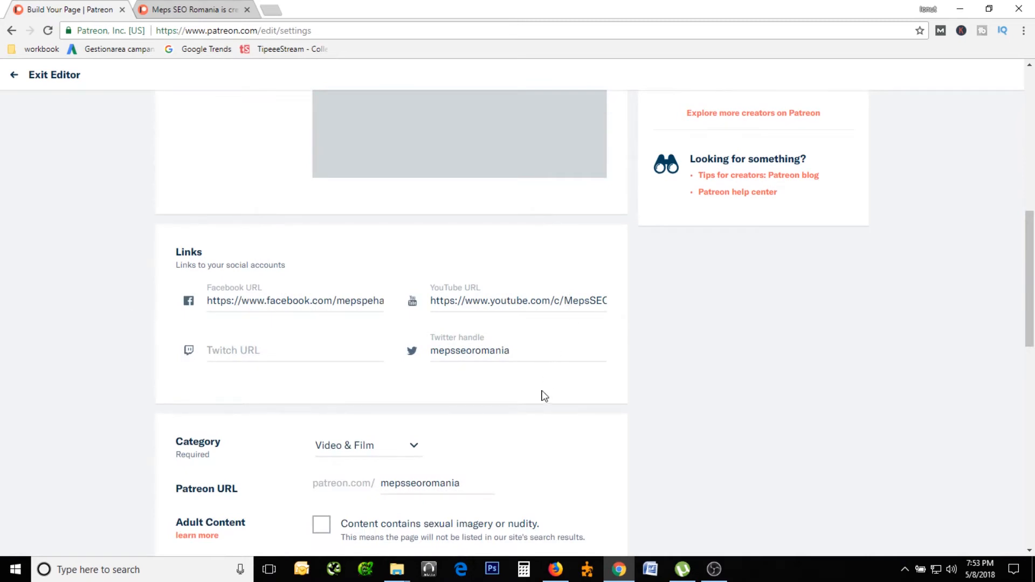
scroll(110, 288, "down", 2)
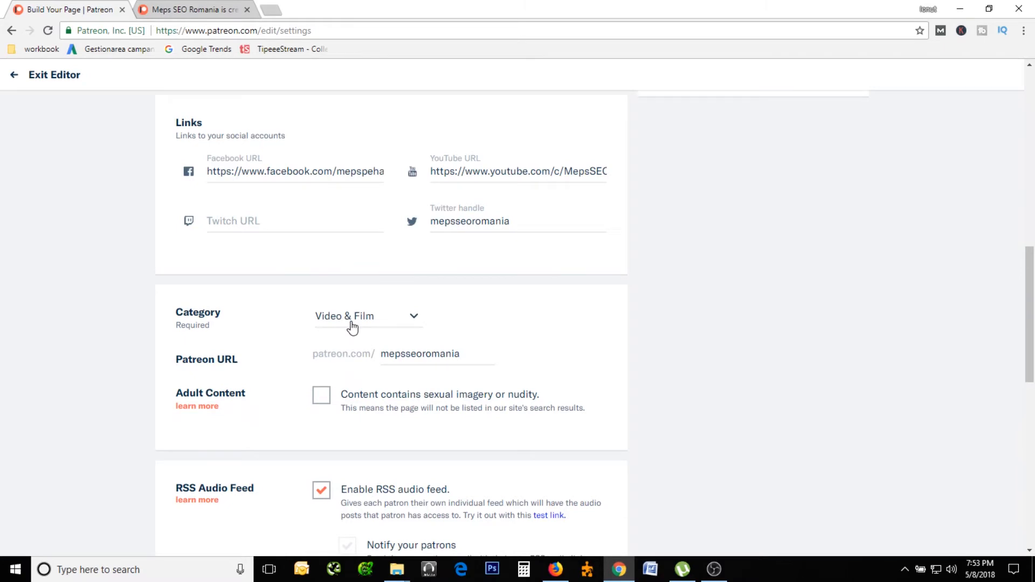
Step: Examine the creator page's category, Patreon URL, adult content, RSS audio feed and Discord role settings
left_click(416, 351)
scroll(92, 407, "down", 2)
double_click(225, 230)
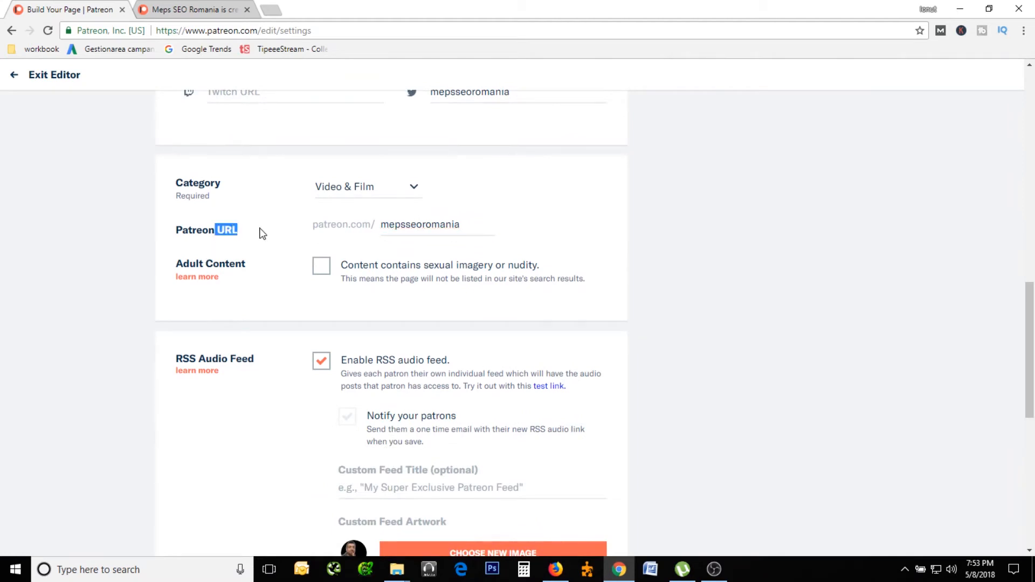
left_click(132, 235)
scroll(104, 346, "up", 1)
scroll(291, 377, "down", 3)
scroll(363, 395, "down", 4)
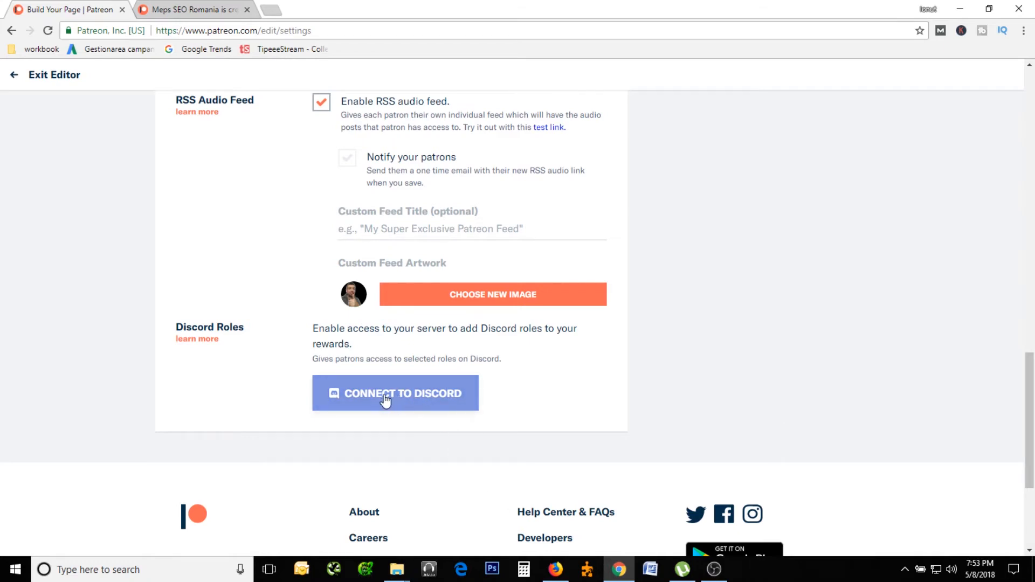
scroll(746, 388, "up", 12)
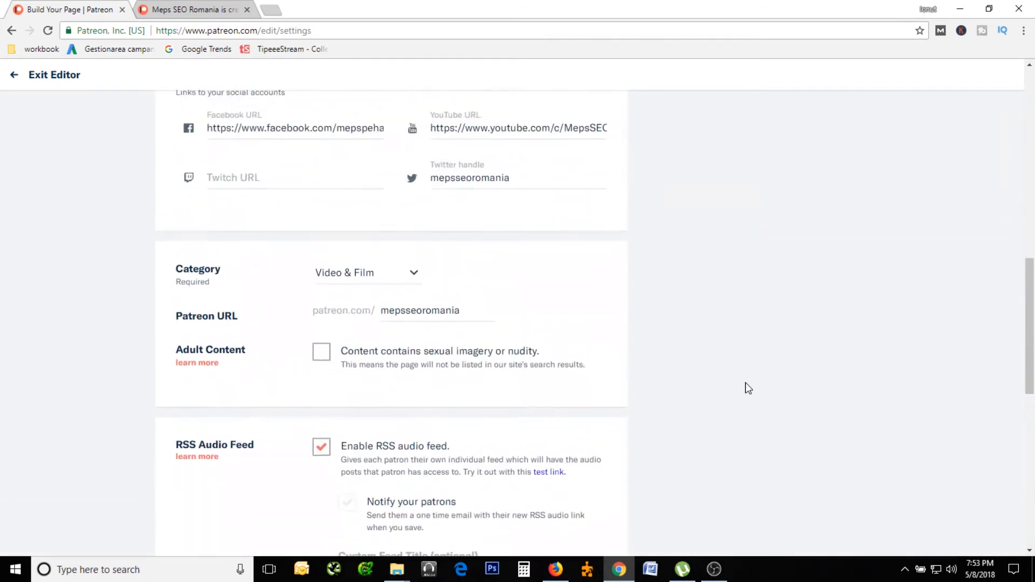
scroll(746, 388, "up", 6)
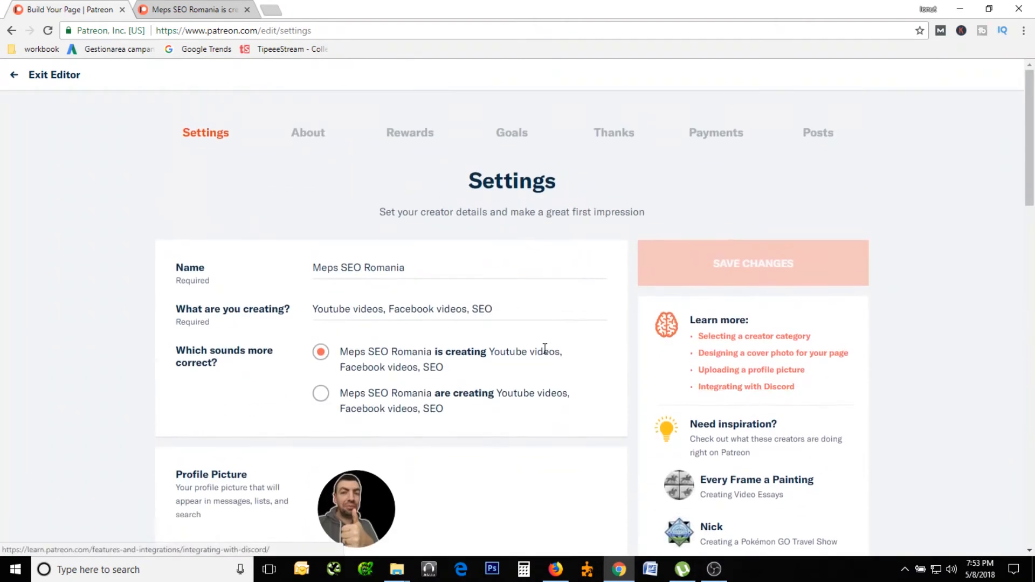
Step: Open the creator page's About section and review its welcome text and intro video field
left_click(318, 135)
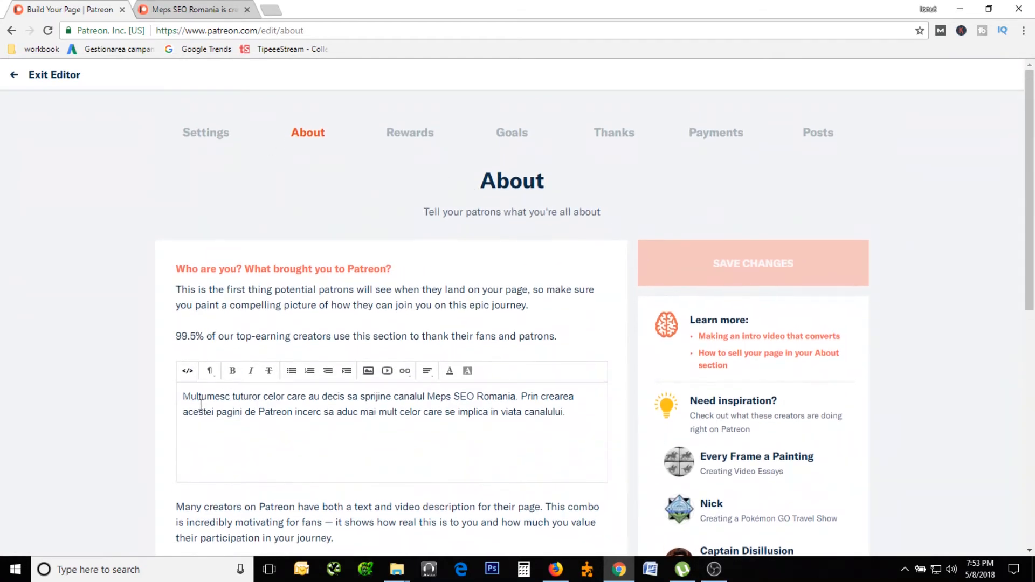
left_click_drag(196, 397, 591, 411)
scroll(500, 426, "down", 3)
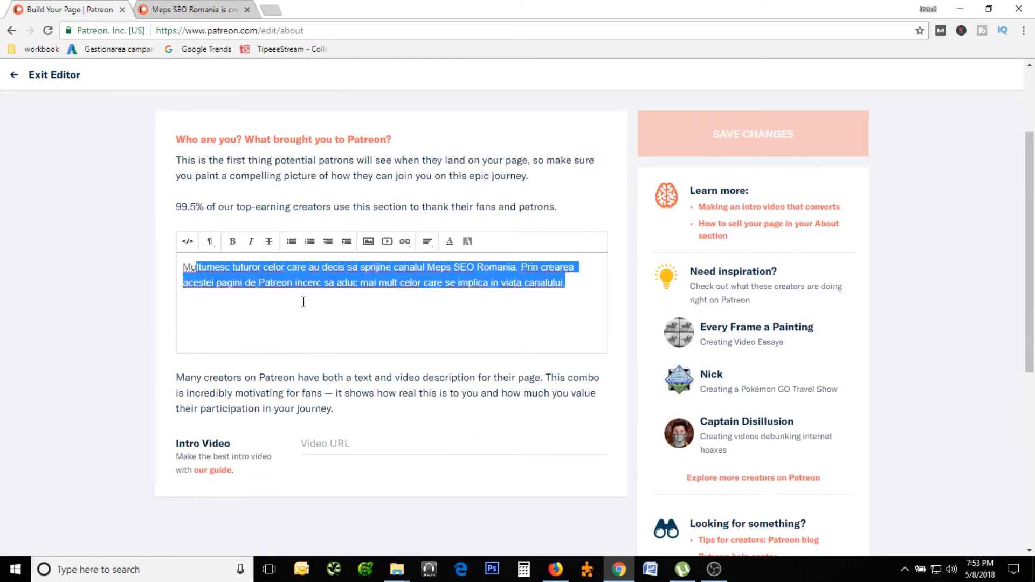
scroll(299, 318, "up", 1)
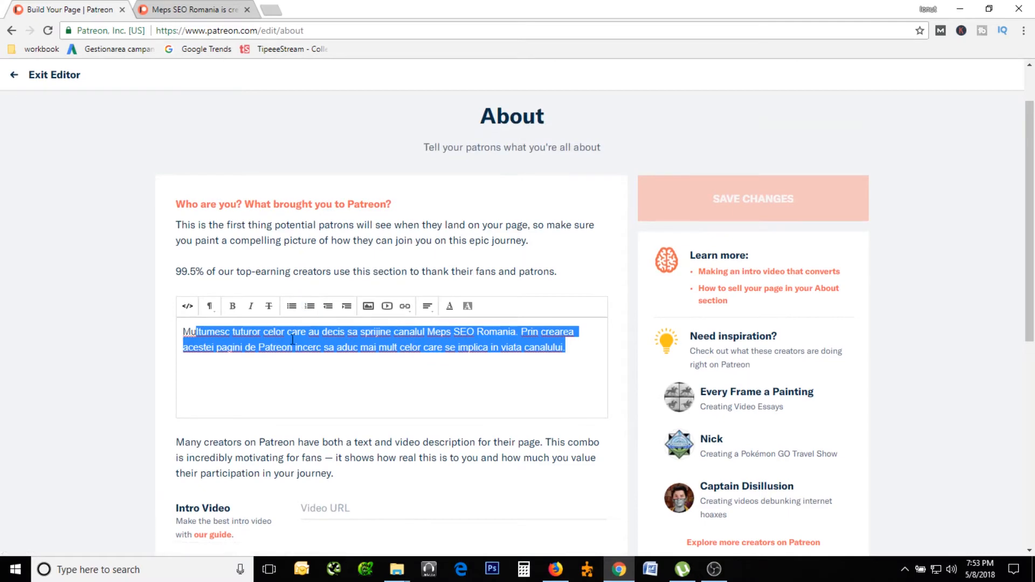
left_click(292, 344)
left_click_drag(258, 352, 520, 388)
scroll(407, 388, "down", 4)
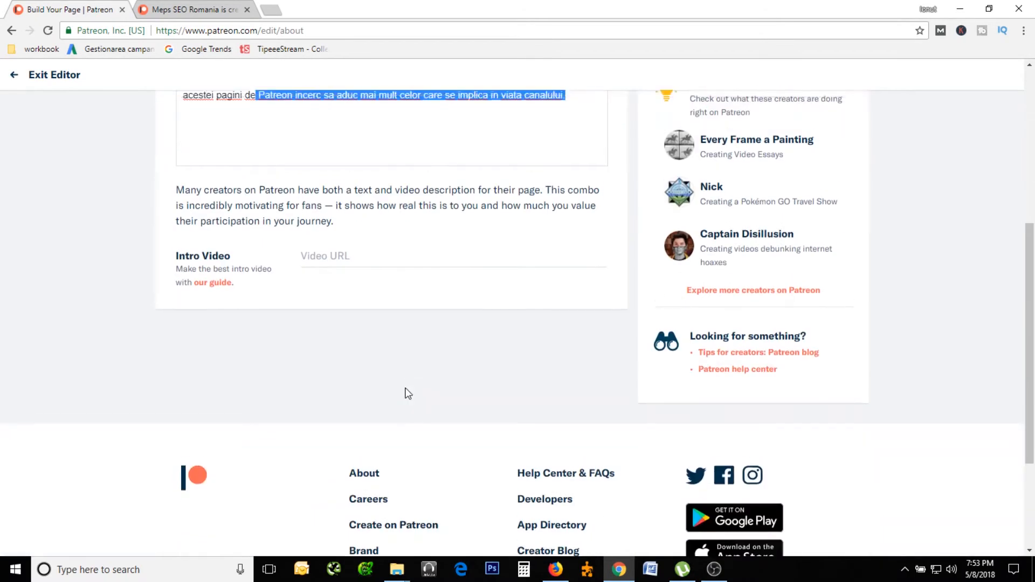
Step: Go back over the About section's welcome text and its empty intro video URL field
scroll(407, 392, "up", 3)
left_click(349, 441)
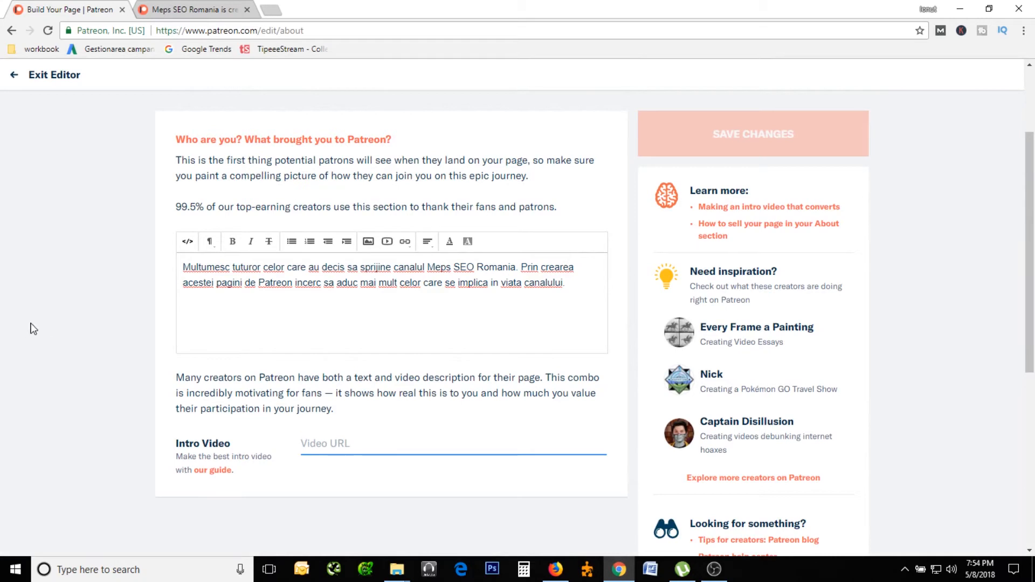
scroll(22, 320, "up", 3)
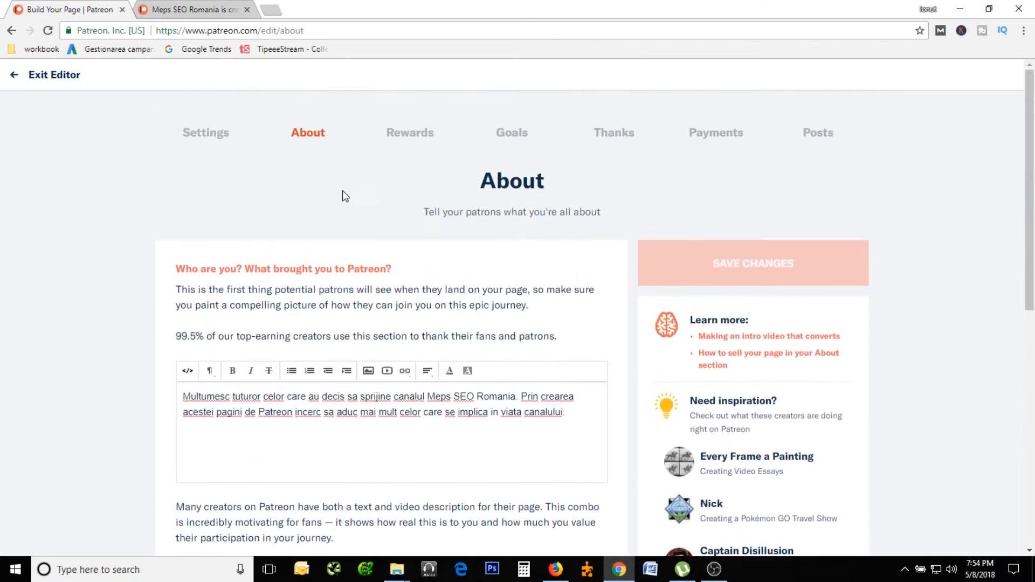
Step: Open the Rewards section and review the existing tier's monthly price and list of benefits
left_click(413, 140)
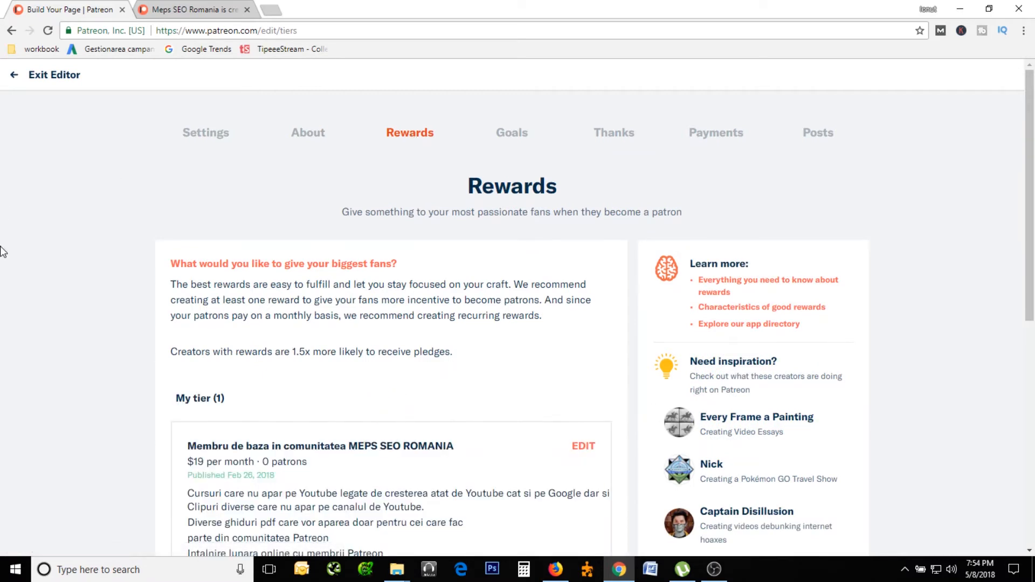
scroll(92, 319, "down", 2)
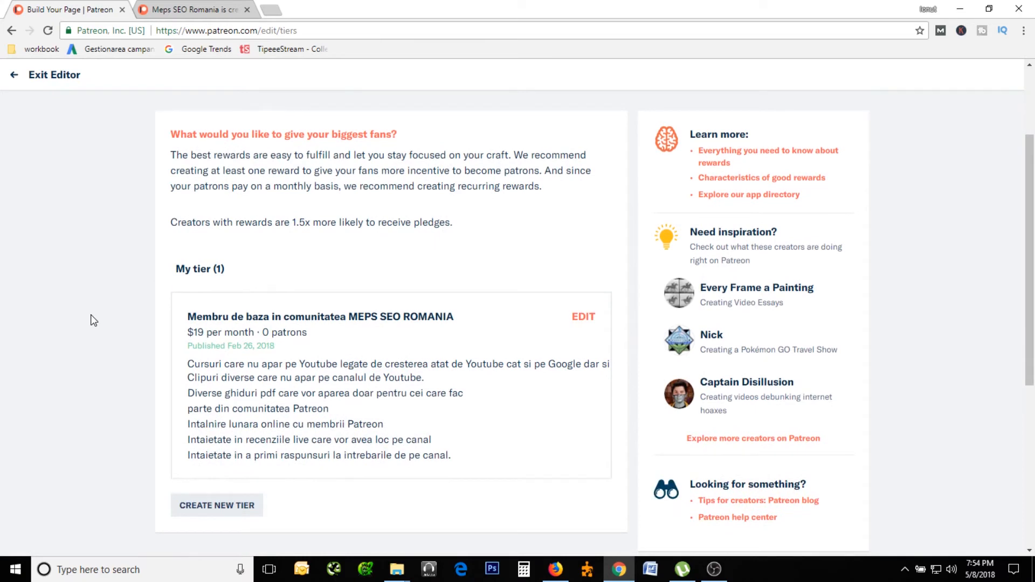
scroll(90, 384, "down", 1)
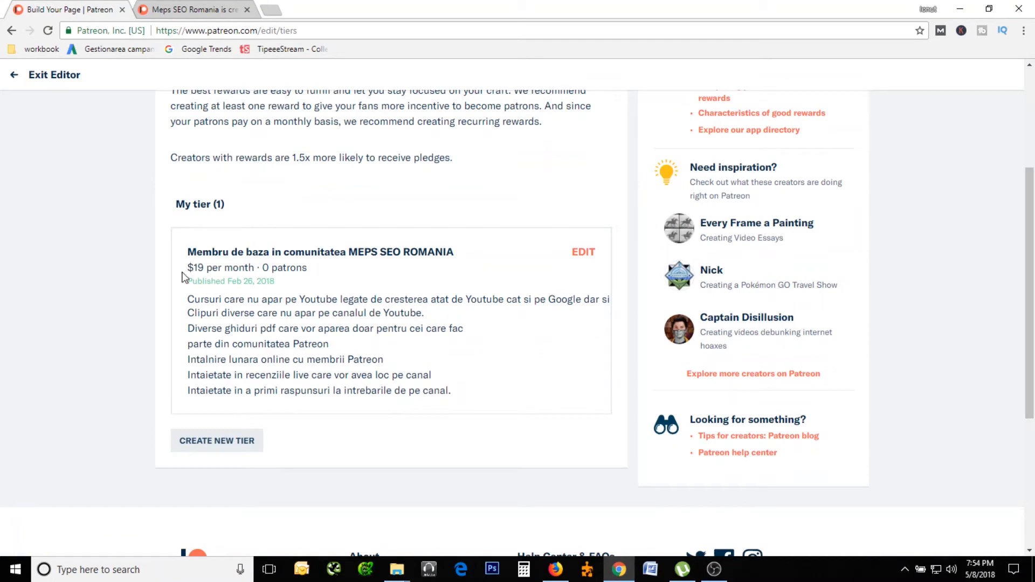
mouse_move(192, 271)
left_mouse_down()
mouse_move(328, 273)
mouse_move(183, 271)
left_mouse_up()
left_click(329, 273)
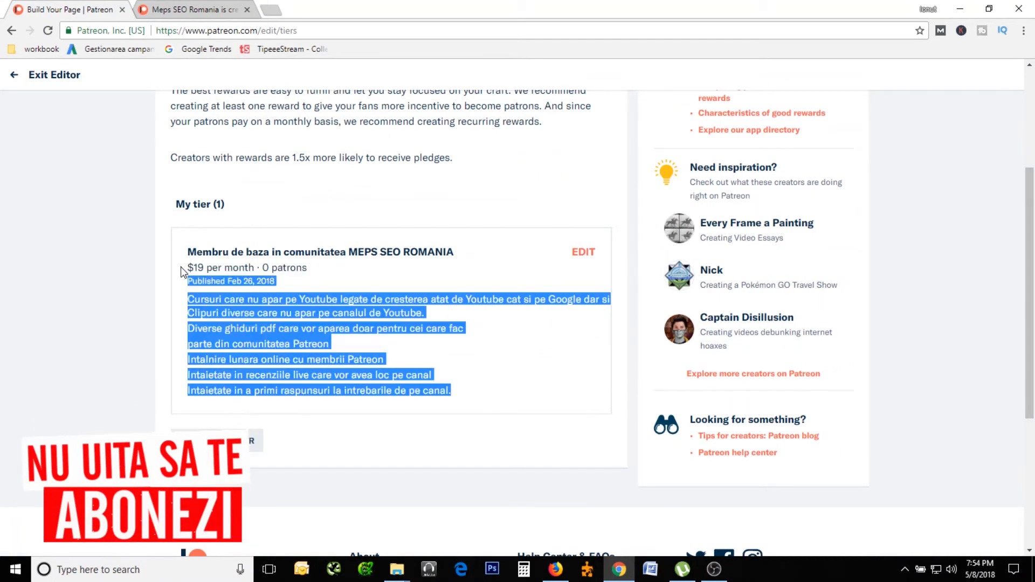
triple_click(186, 266)
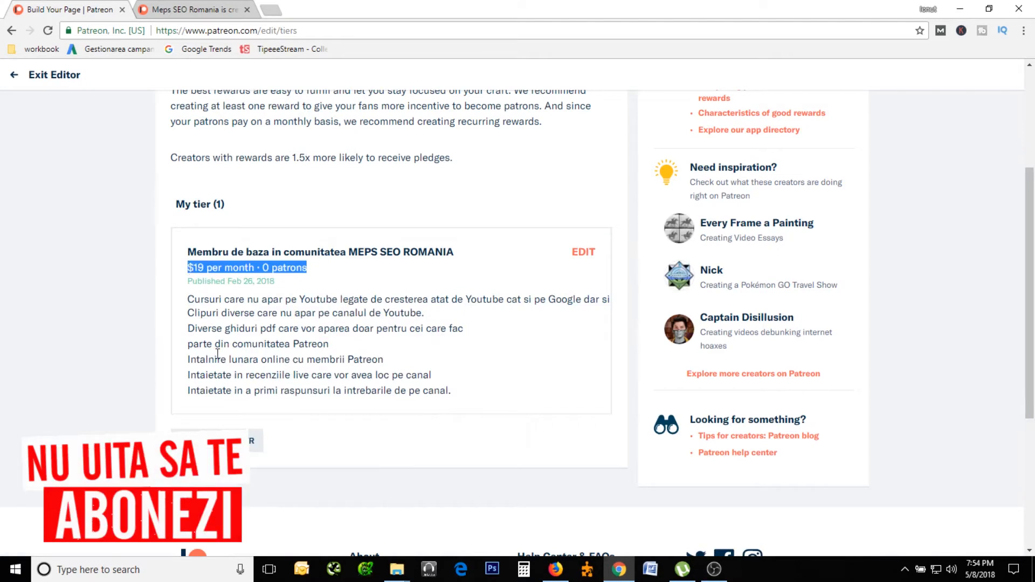
triple_click(189, 302)
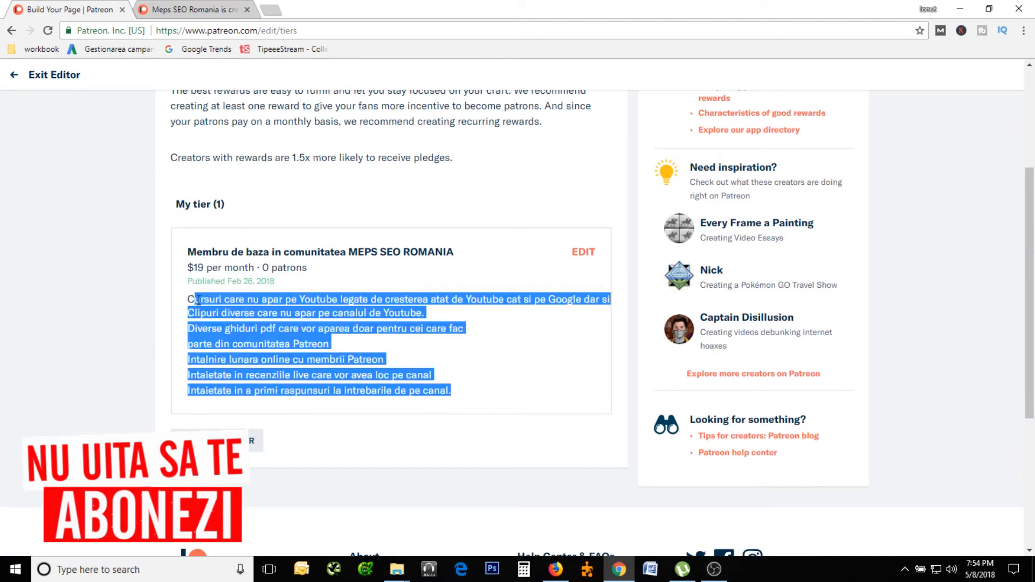
left_click(270, 337)
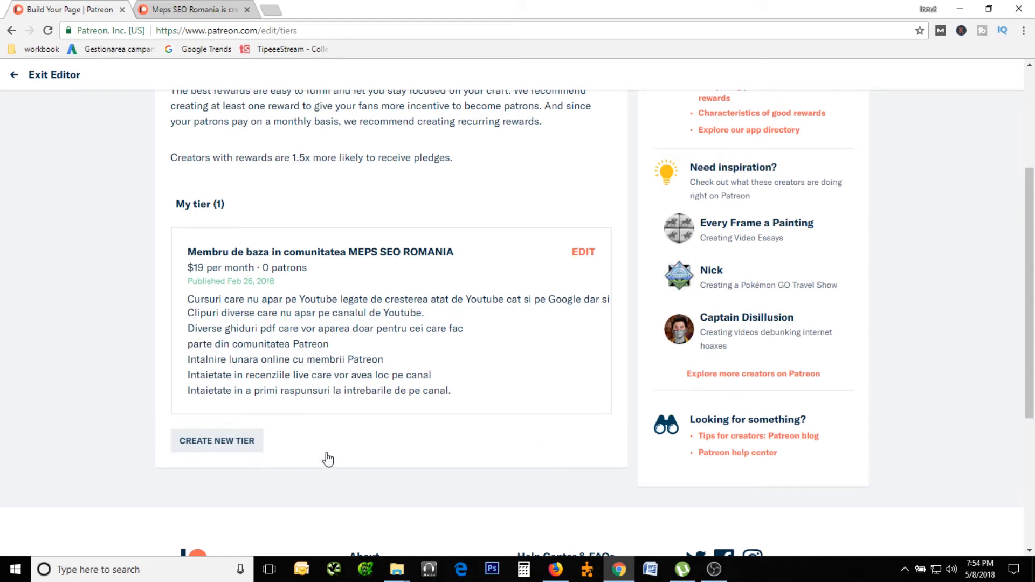
Step: Open a new reward tier form and review its price, title, description, image, patron limit and shipping address fields
scroll(90, 395, "down", 1)
scroll(90, 395, "up", 1)
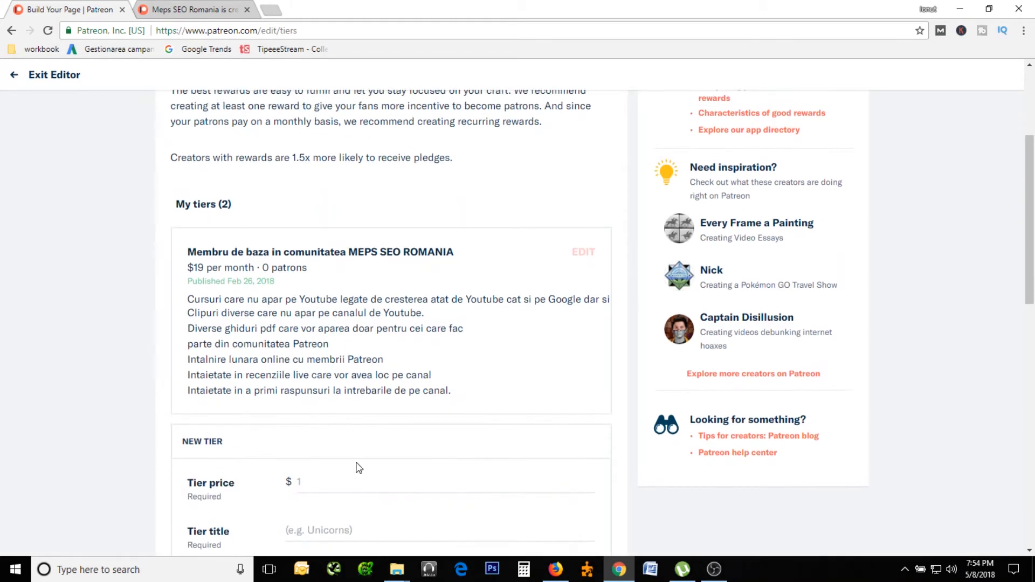
scroll(359, 467, "down", 2)
left_click(353, 356)
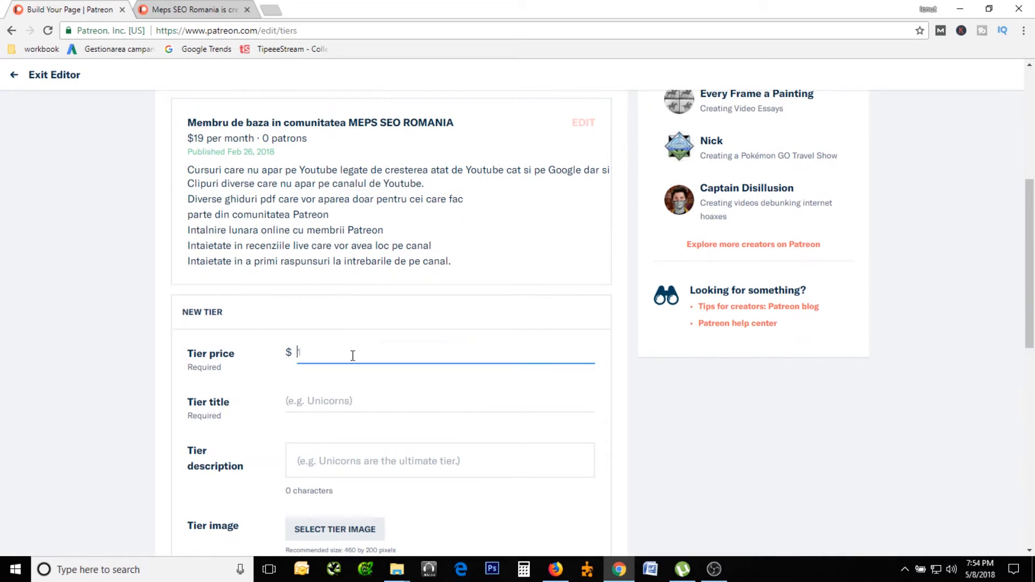
left_click(327, 403)
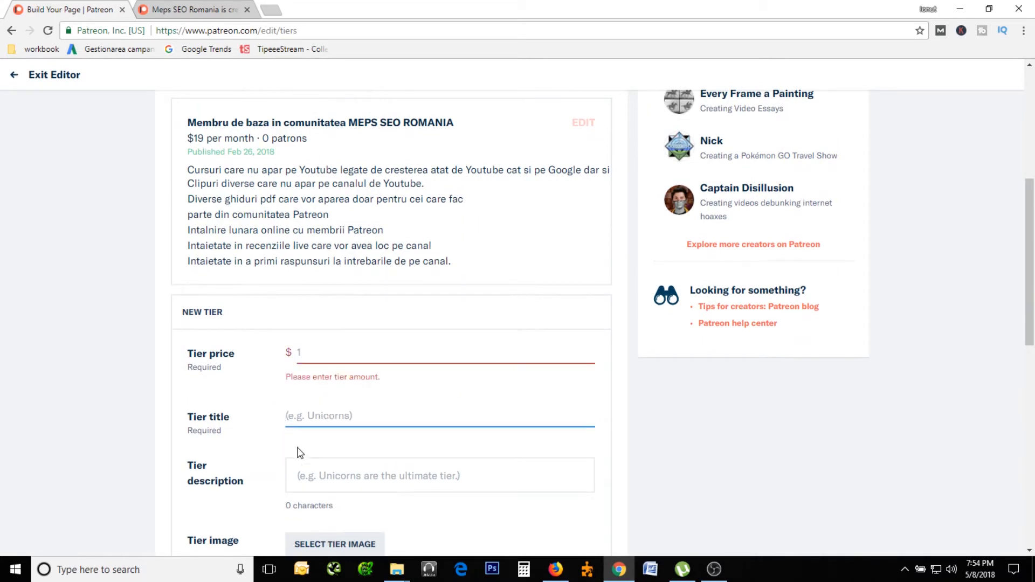
scroll(123, 388, "down", 3)
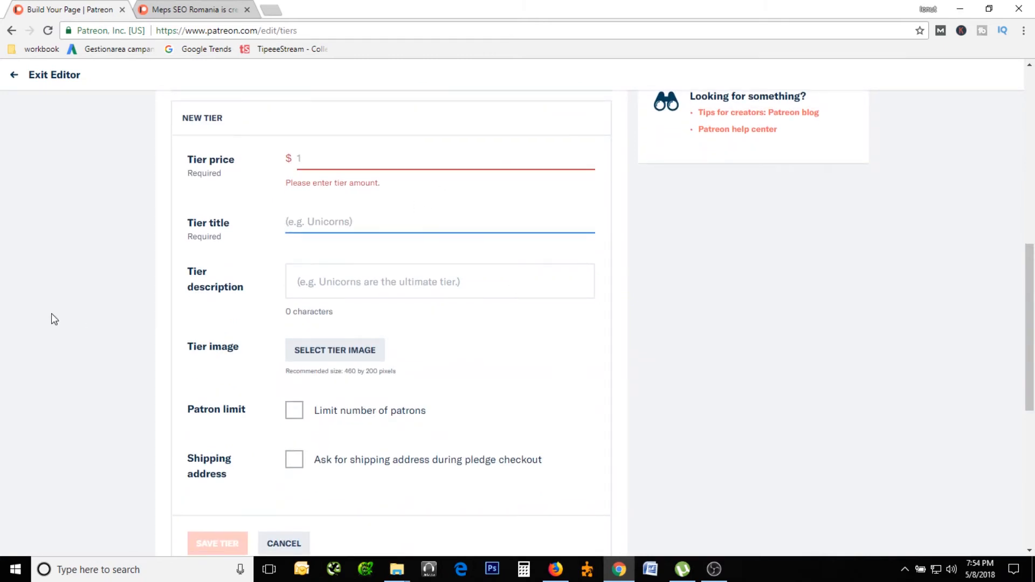
scroll(722, 340, "up", 10)
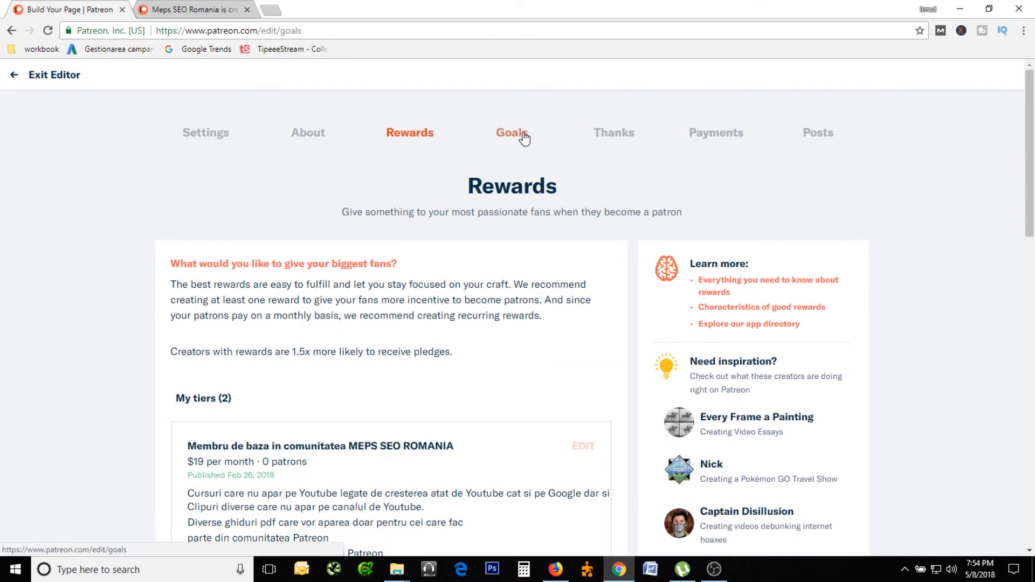
Step: Open the Goals section and review the goal type, earnings amount and goal description
left_click(522, 136)
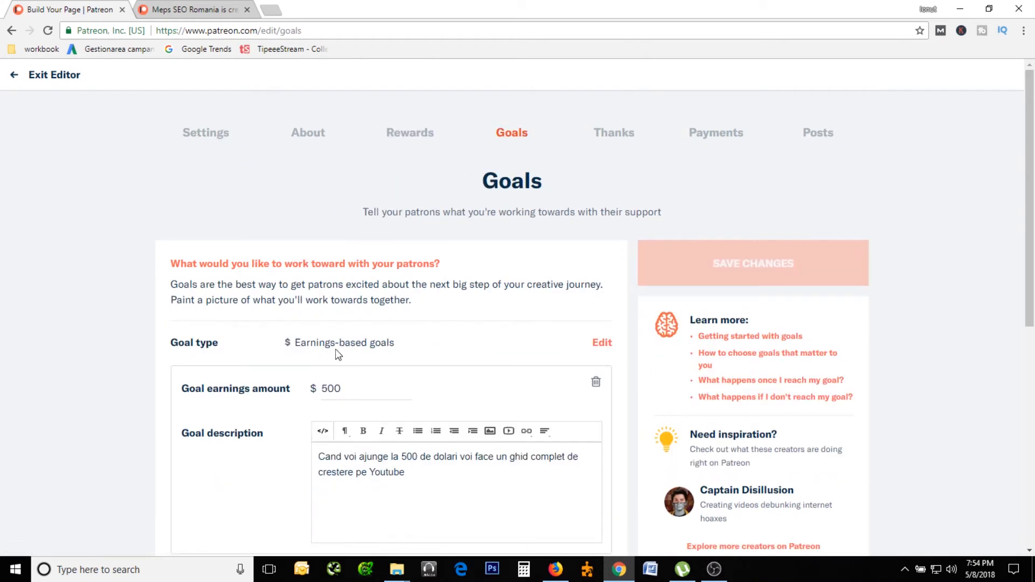
scroll(108, 293, "down", 4)
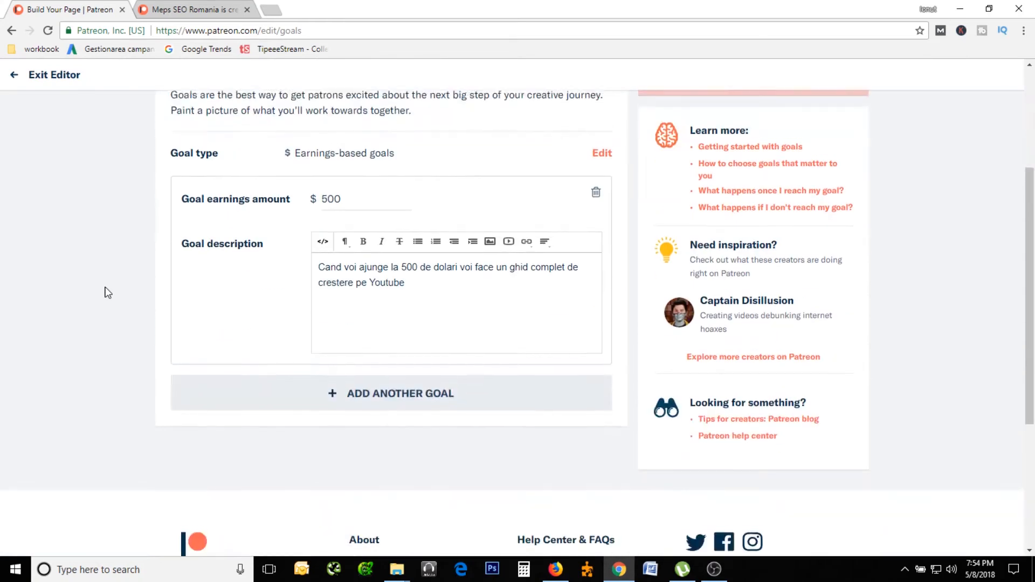
scroll(107, 293, "up", 4)
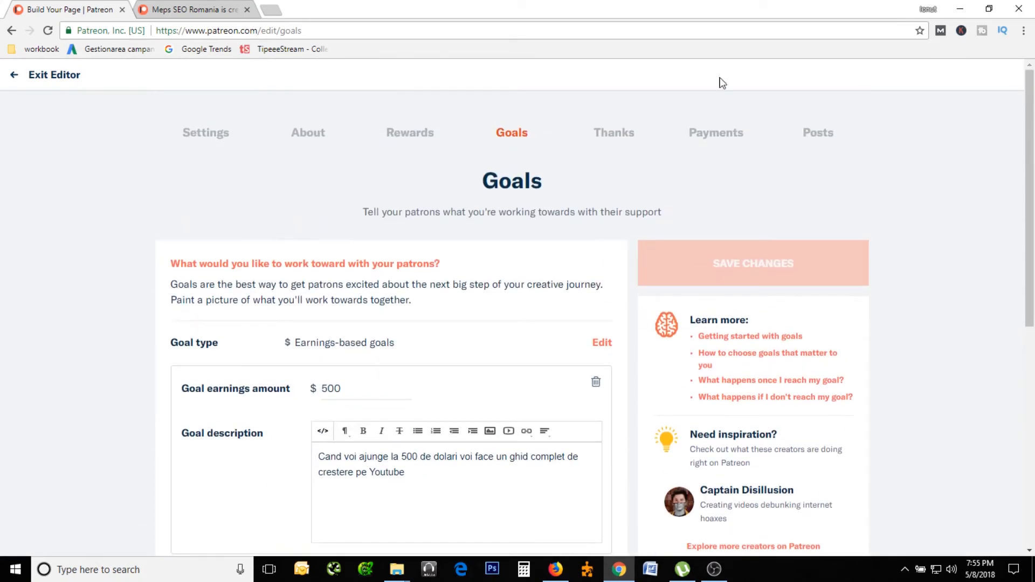
Step: Review the patron thank-you message, and the payment schedule and earnings visibility options in the Payments section
left_click(611, 133)
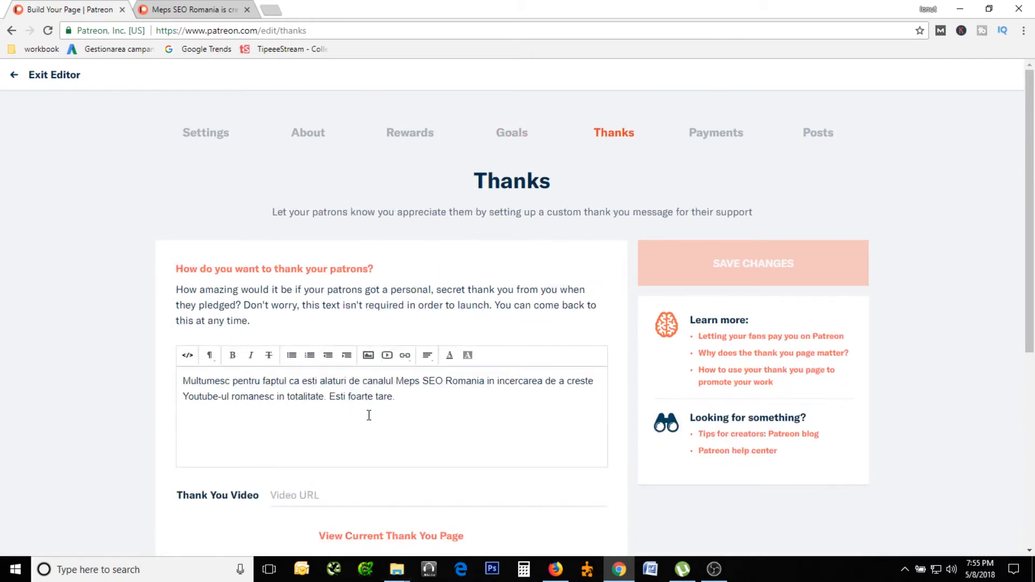
left_click(700, 133)
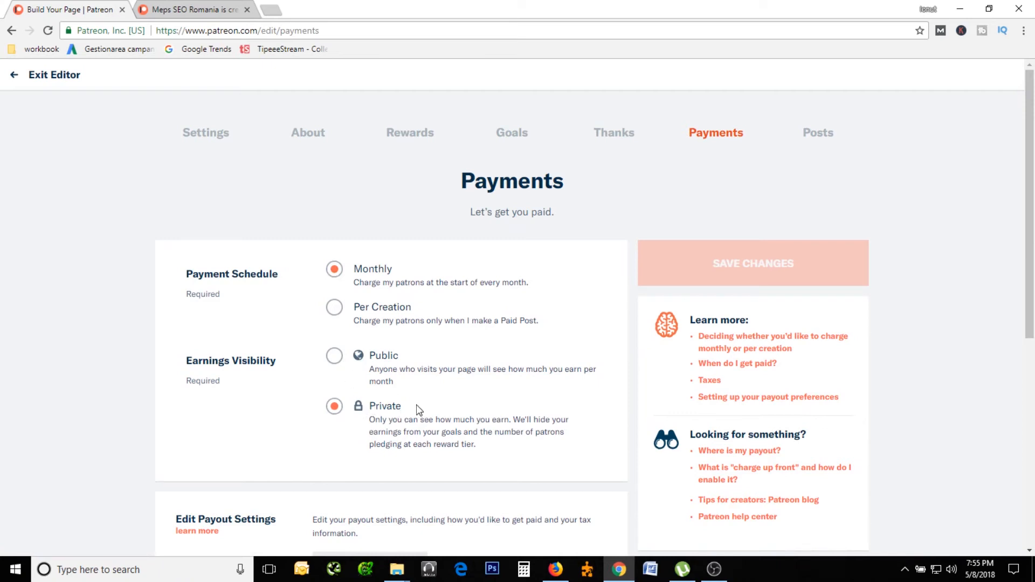
Step: Start a new text post from the Posts section and review the options for who can see it
left_click(817, 135)
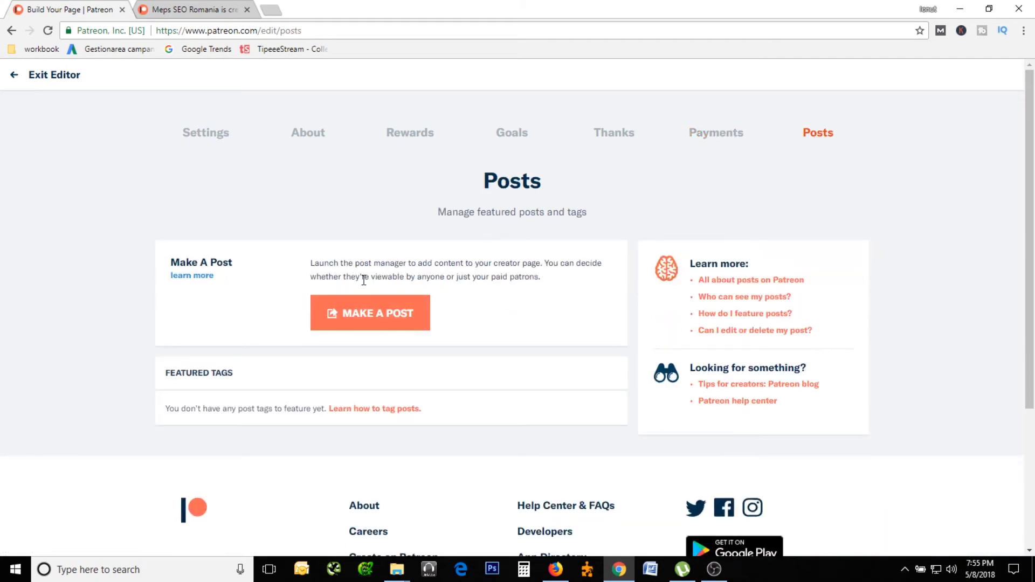
left_click(387, 313)
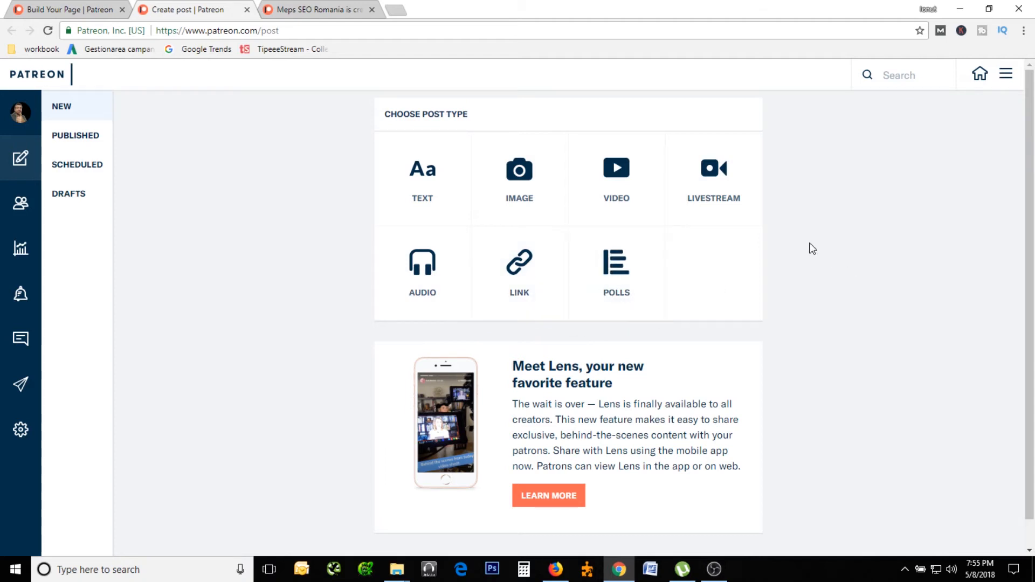
left_click(433, 191)
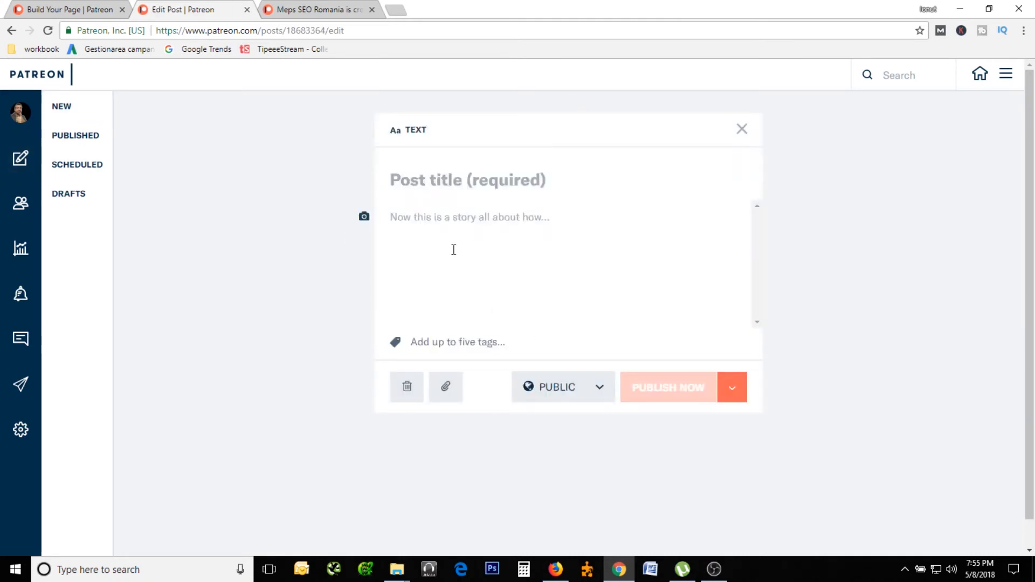
left_click(597, 390)
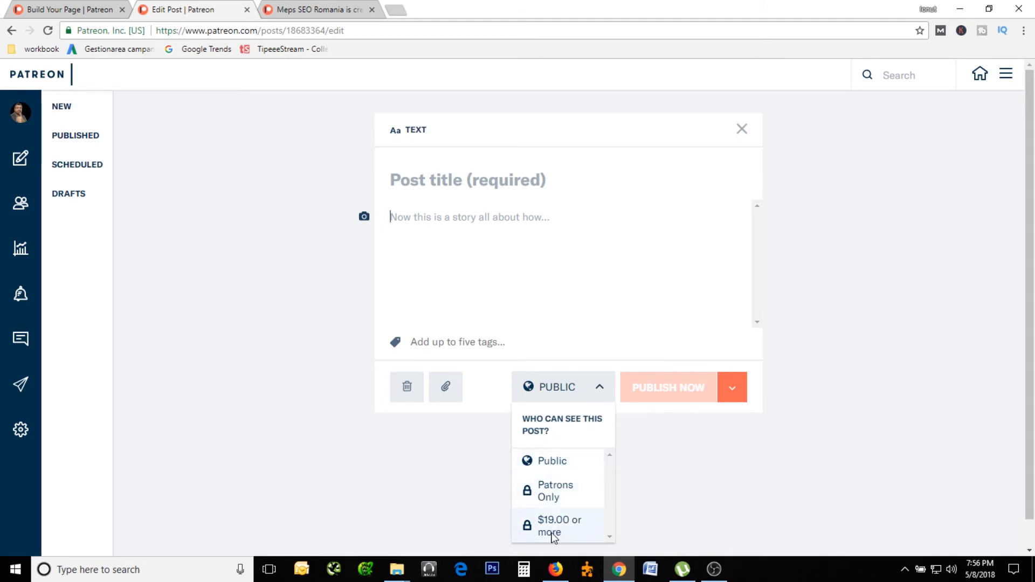
left_click(863, 443)
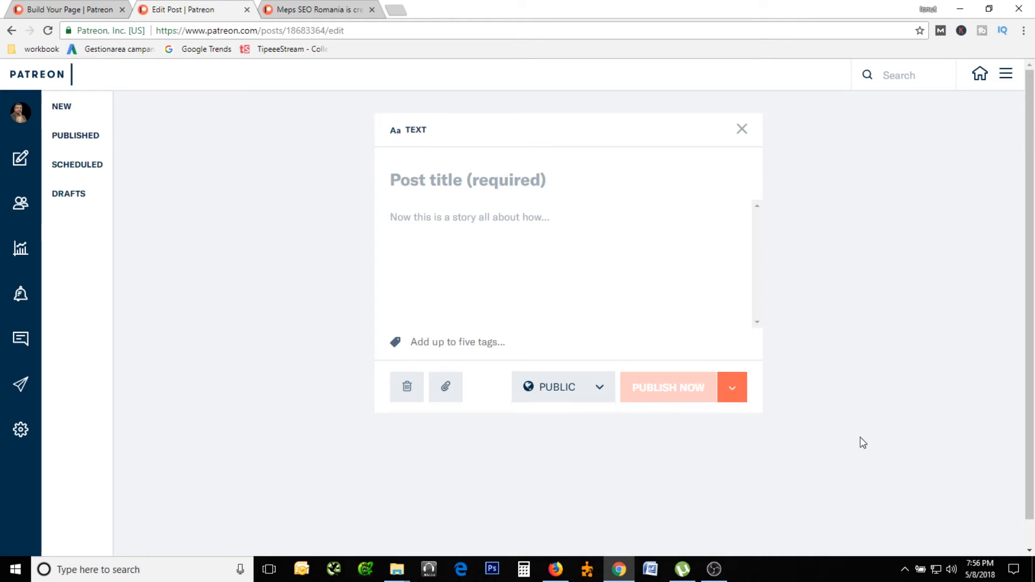
left_click(482, 212)
Step: View the creator invitation page with its referral link, and the Messages page
mouse_move(11, 382)
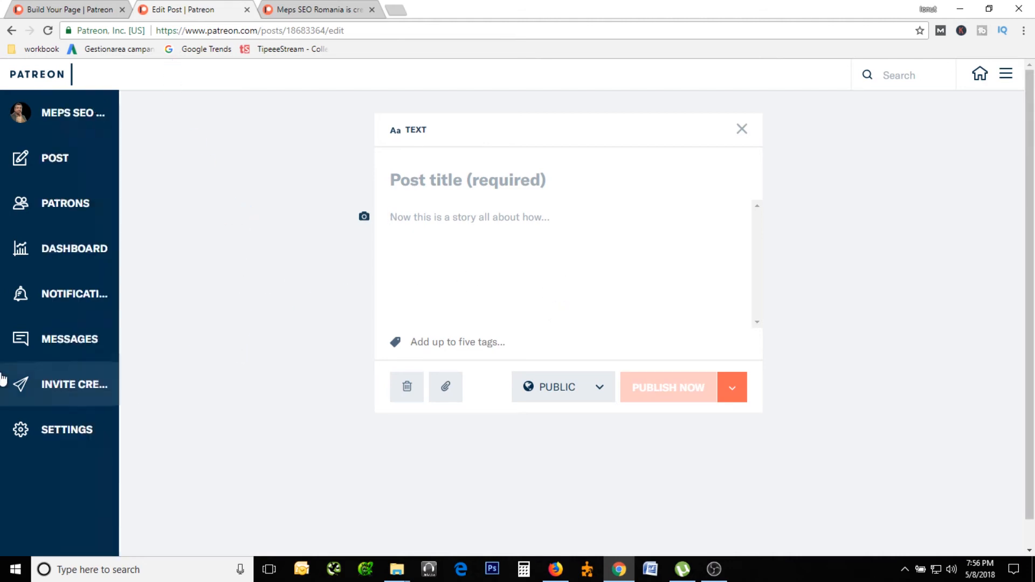
left_click(89, 387)
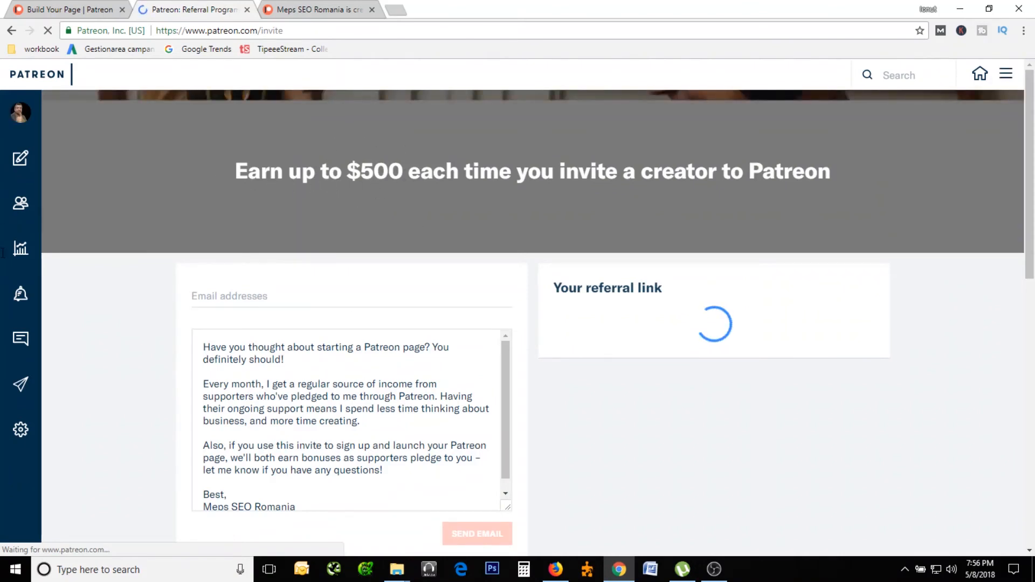
mouse_move(24, 345)
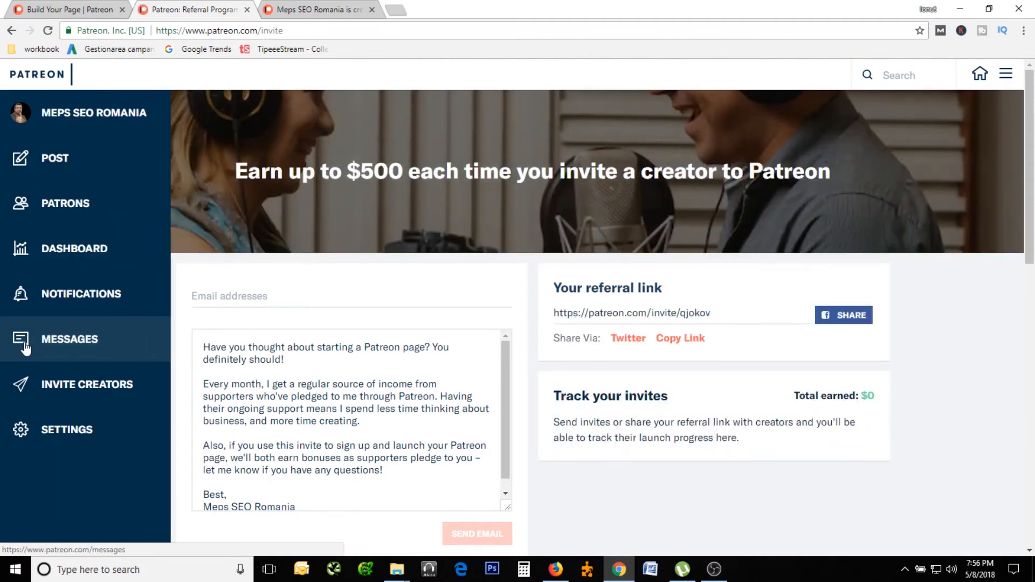
left_click(60, 345)
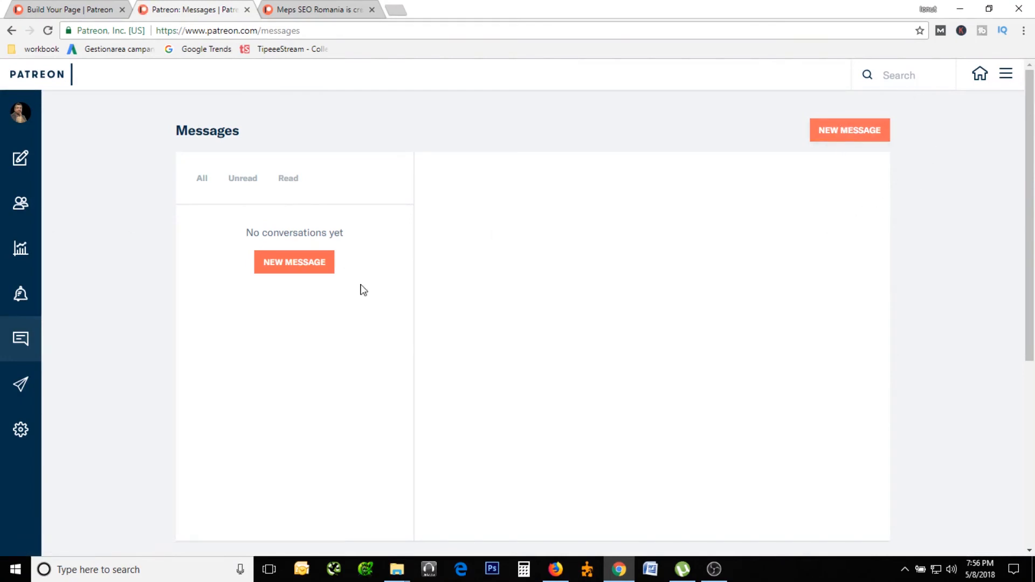
Step: View the creator dashboard's earnings page and the Patron Manager
mouse_move(21, 295)
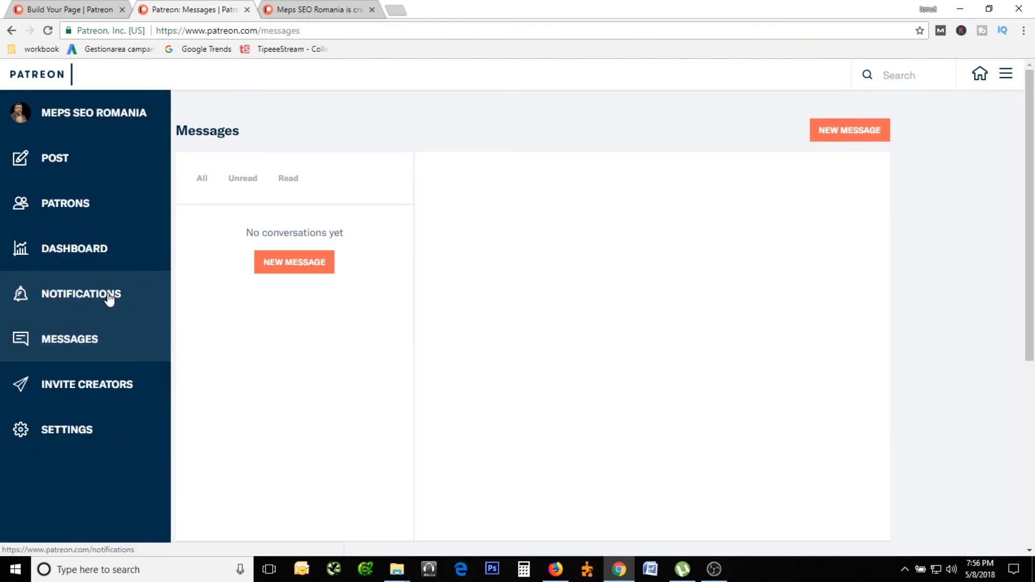
left_click(70, 248)
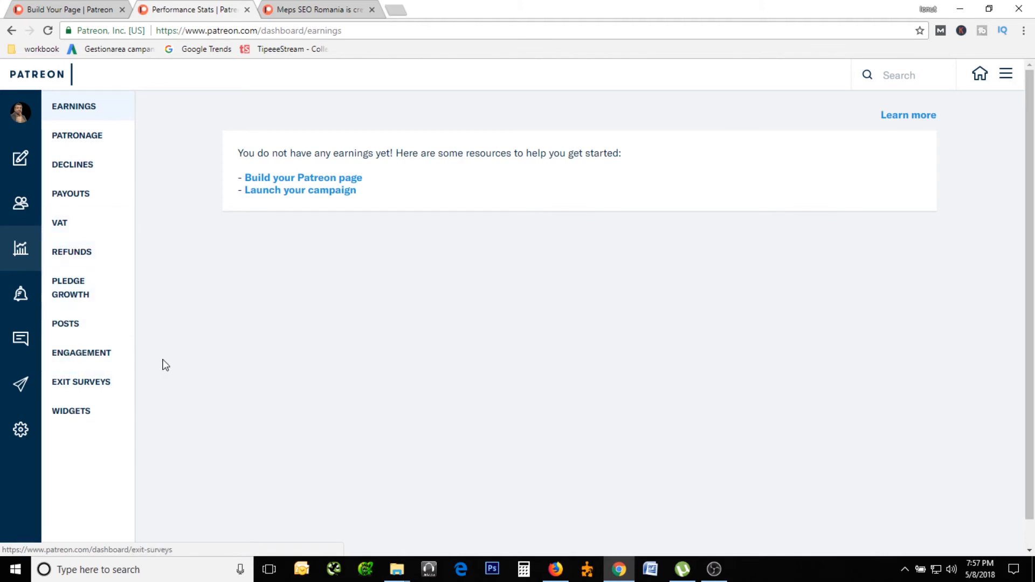
mouse_move(32, 212)
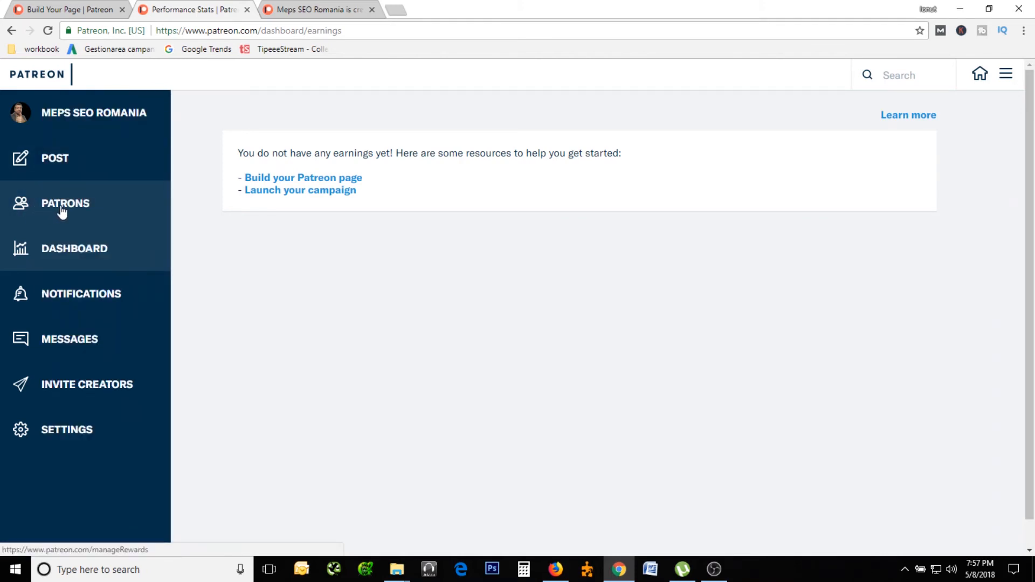
left_click(62, 212)
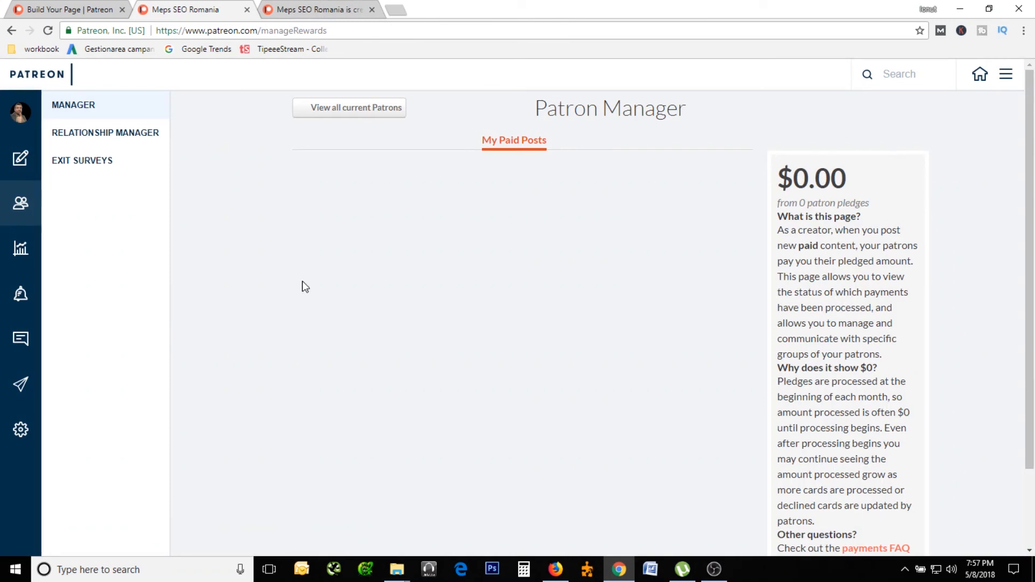
mouse_move(37, 169)
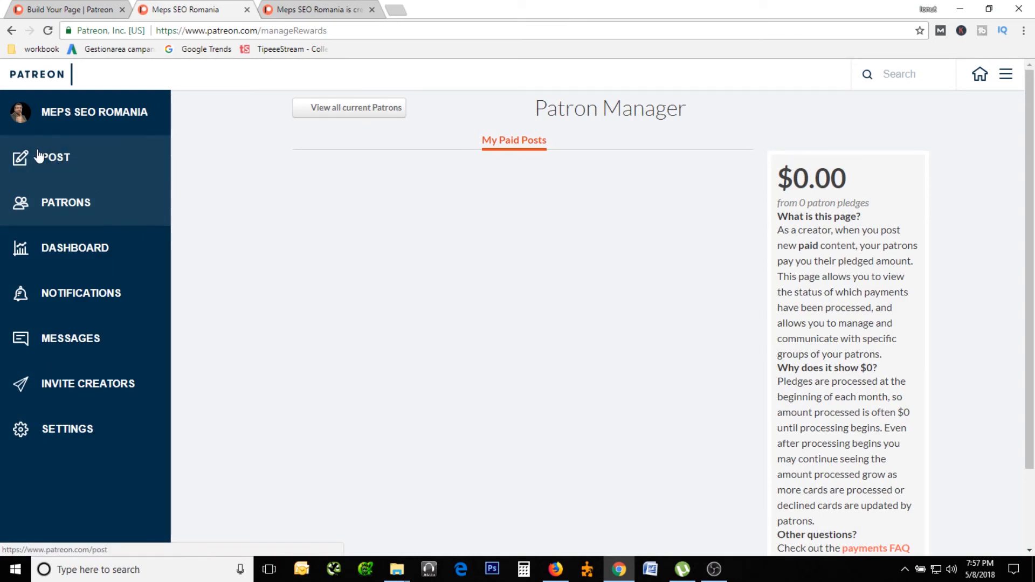
Step: Return to the public creator page and review its header, welcome text, goals, rewards and patron sign-up option
left_click(320, 7)
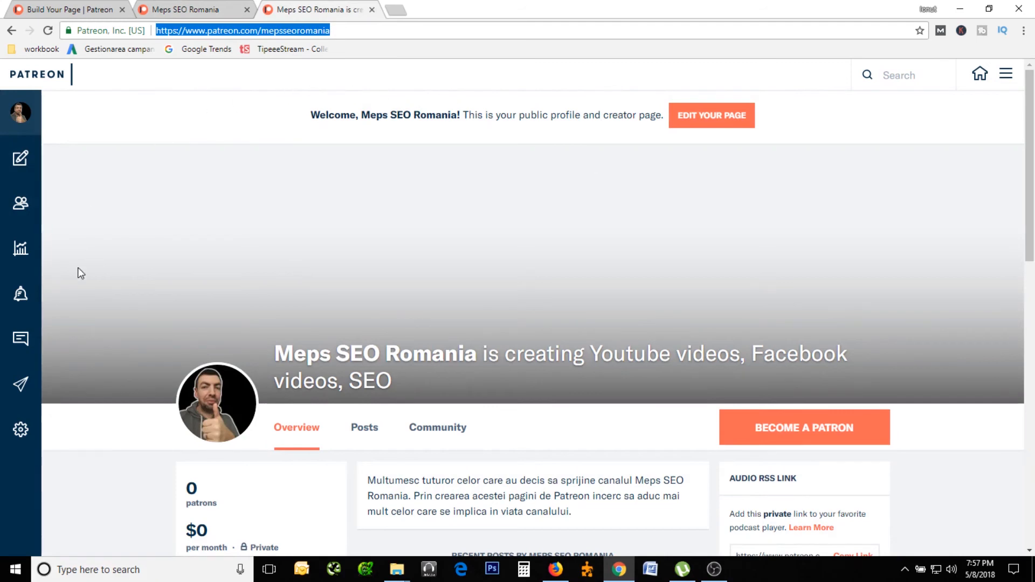
scroll(155, 414, "down", 2)
scroll(156, 414, "up", 2)
scroll(923, 233, "down", 1)
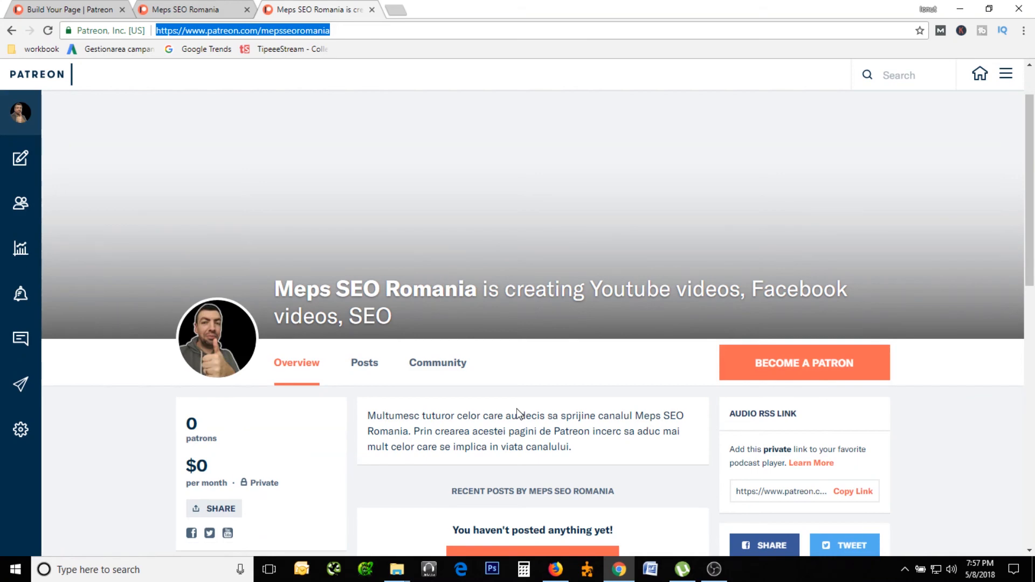
scroll(345, 453, "down", 6)
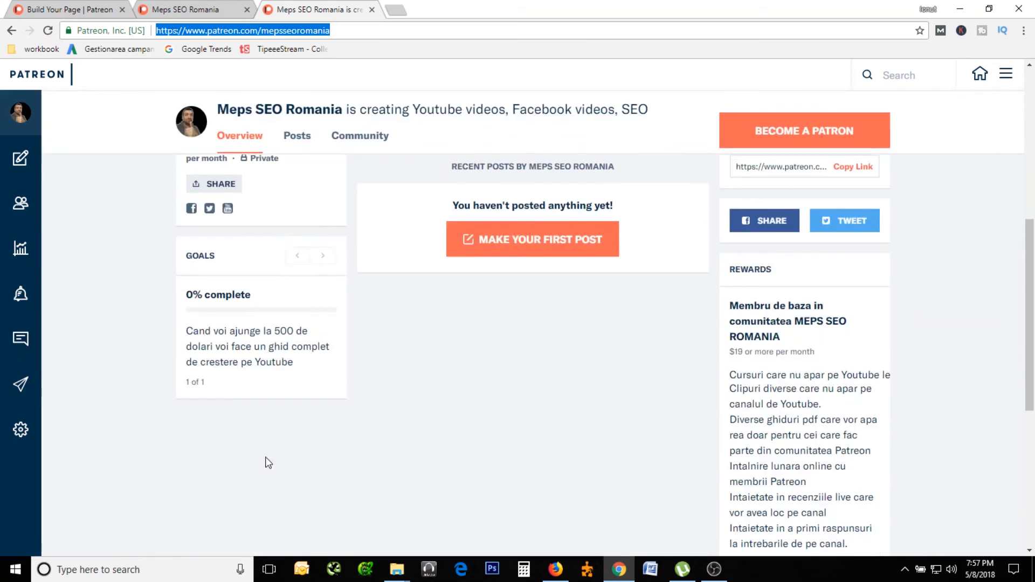
scroll(319, 404, "up", 3)
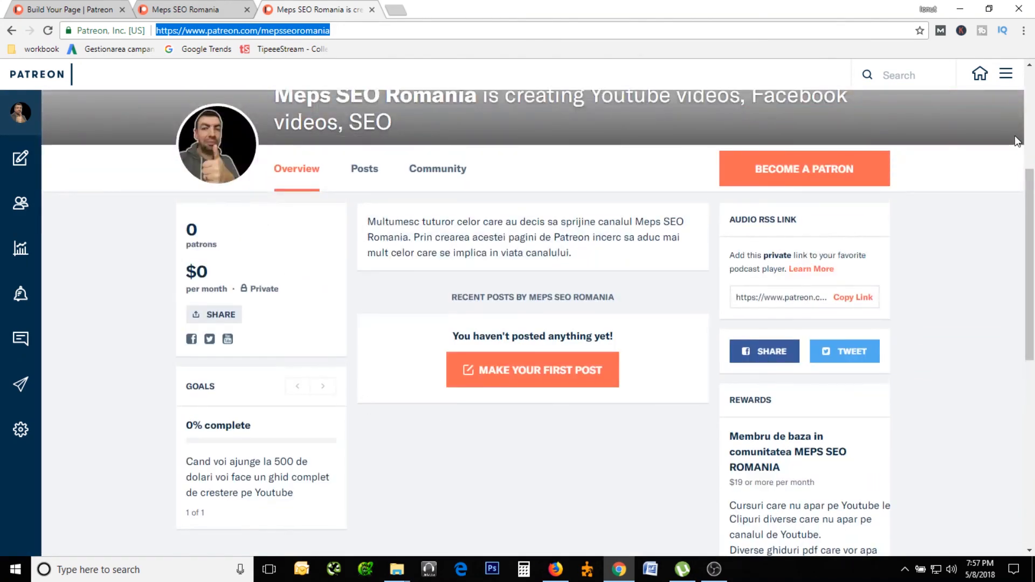
left_click_drag(1027, 226, 1026, 177)
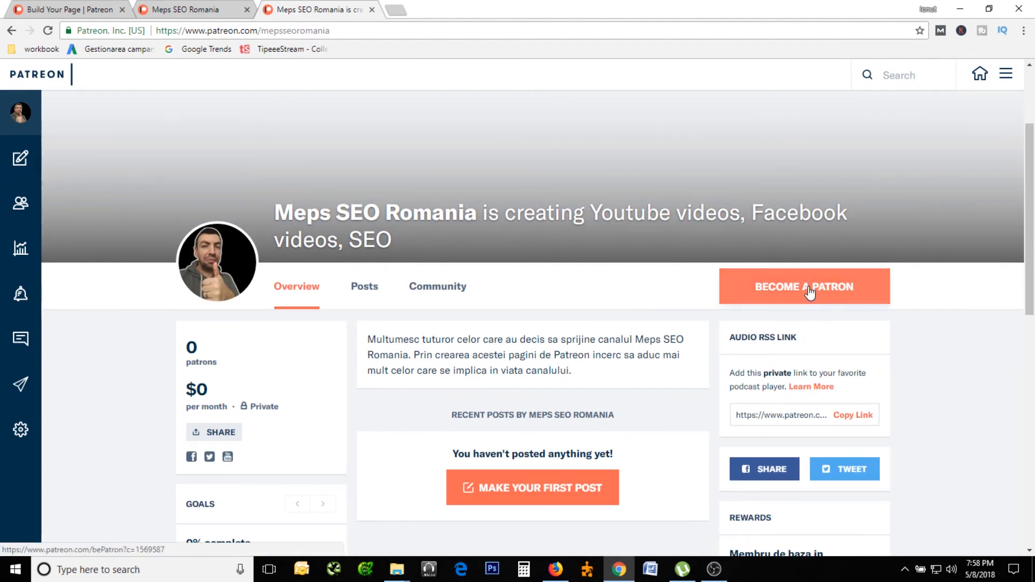
left_click(715, 570)
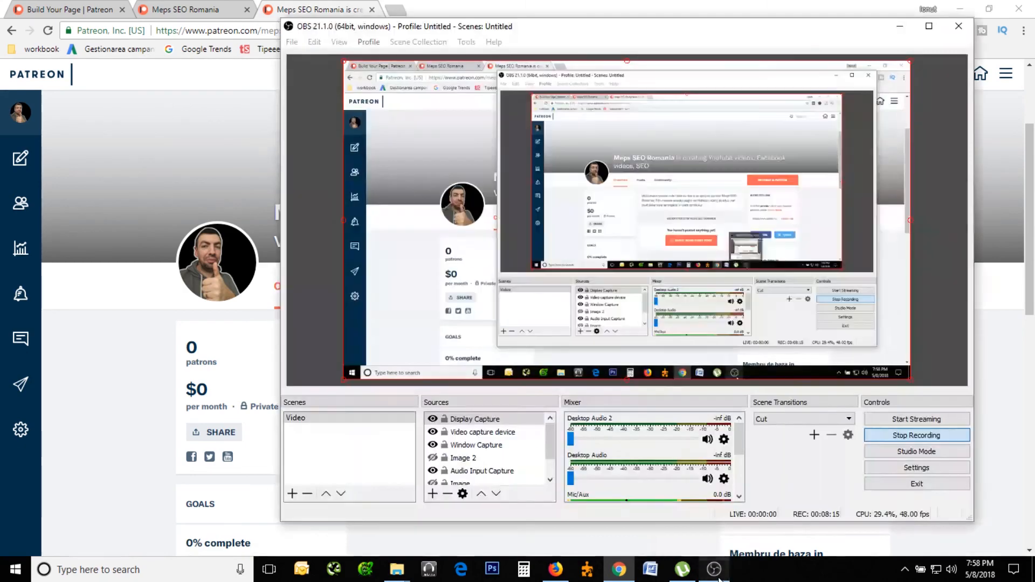